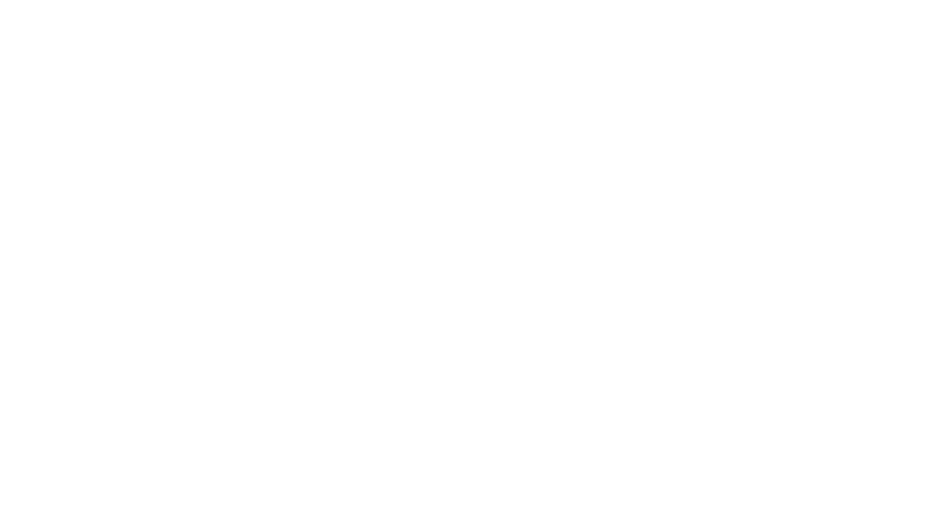
Step: Scroll up and down through the full template gallery
scroll(480, 266, "down", 5)
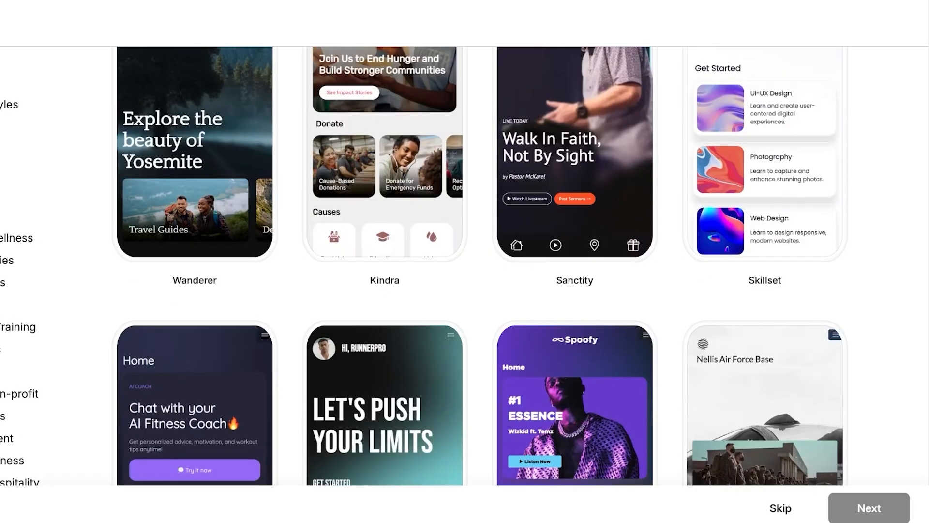
scroll(479, 267, "down", 10)
scroll(479, 266, "up", 15)
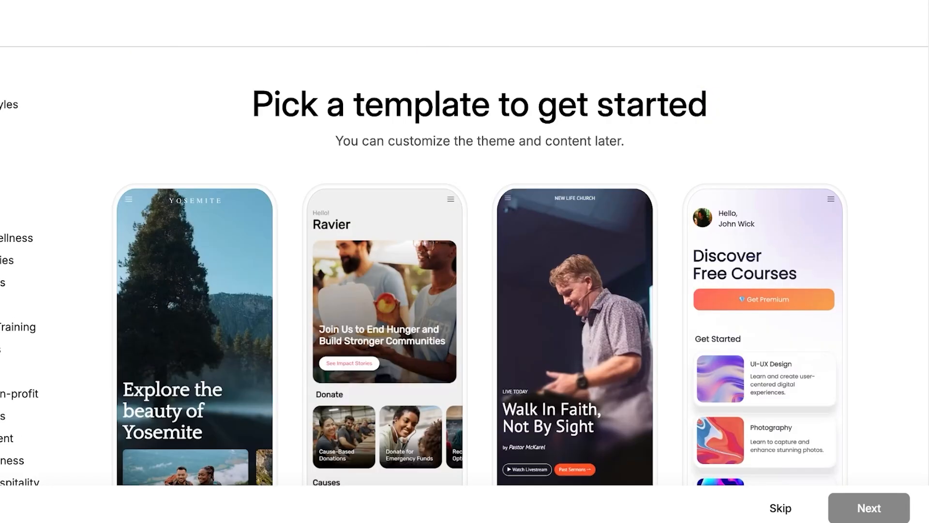
scroll(479, 266, "down", 5)
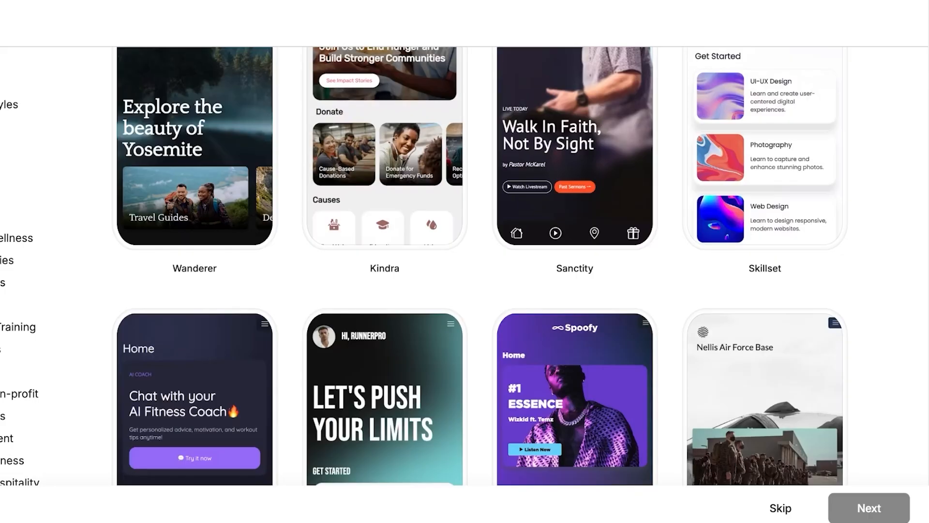
scroll(479, 266, "down", 2)
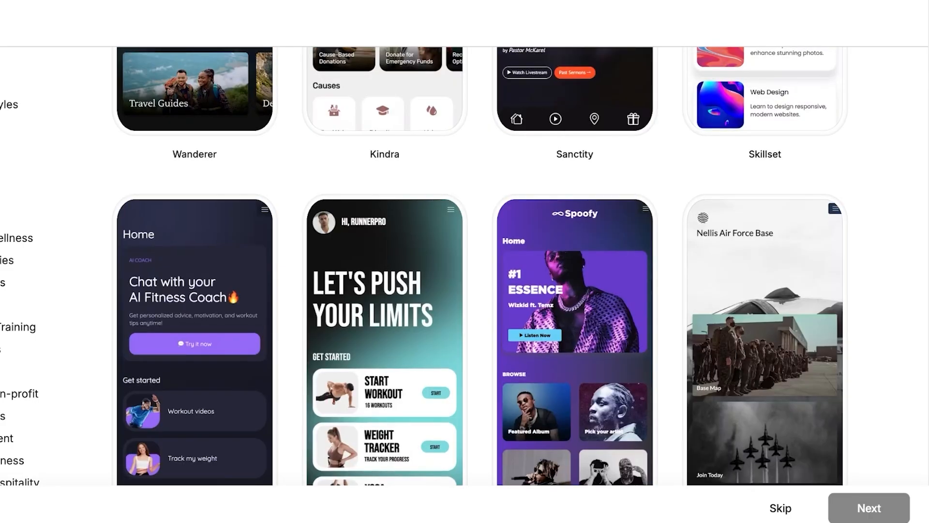
scroll(479, 266, "down", 15)
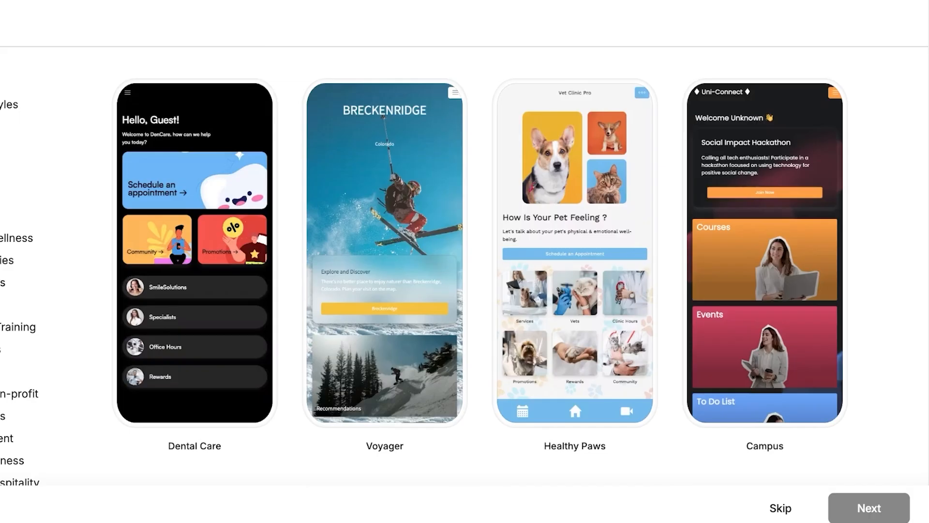
scroll(479, 266, "up", 4)
scroll(479, 267, "up", 5)
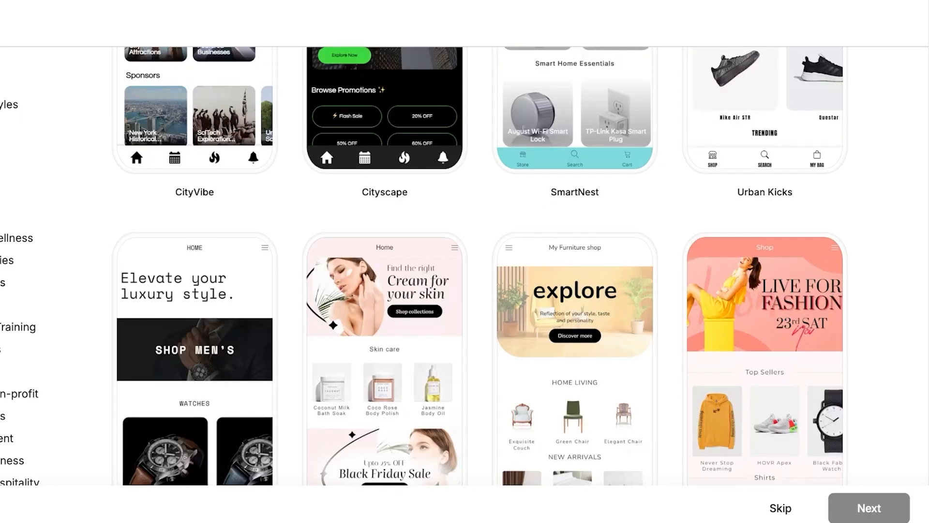
scroll(480, 266, "up", 15)
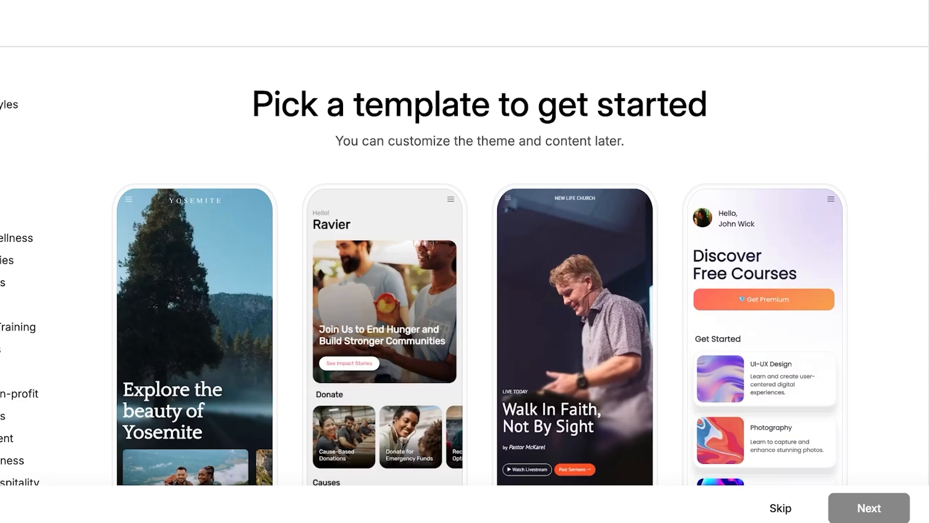
scroll(479, 266, "down", 5)
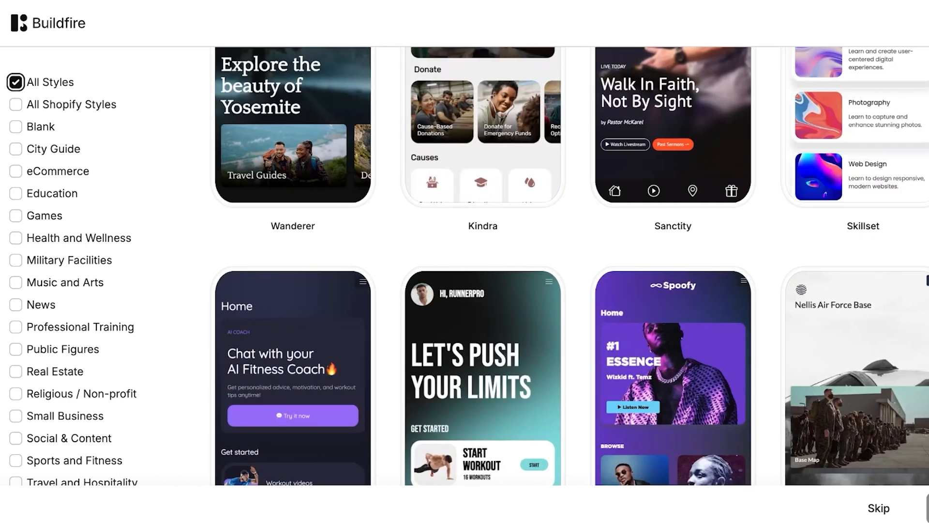
scroll(569, 266, "down", 3)
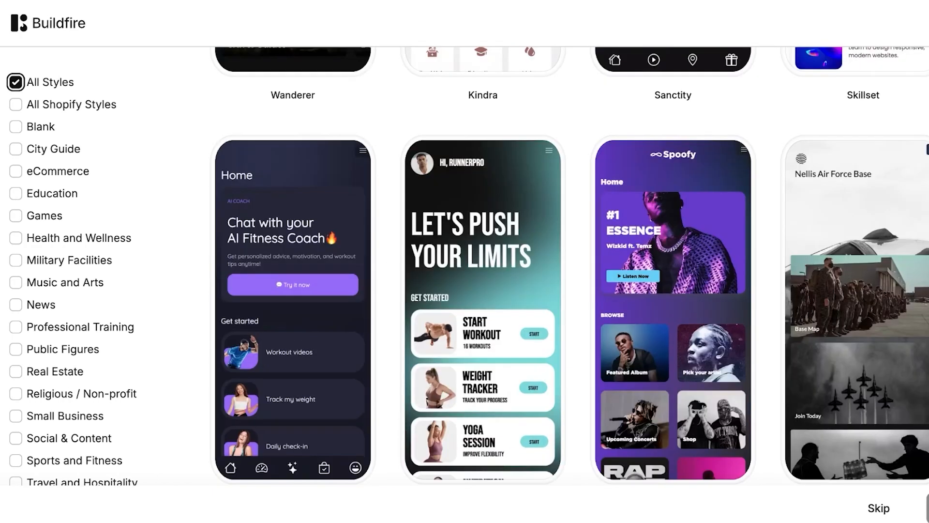
Step: Filter to Small Business templates and browse SmartNest, Stylique, Decora, Dental Care and Fur Haven
left_click(16, 416)
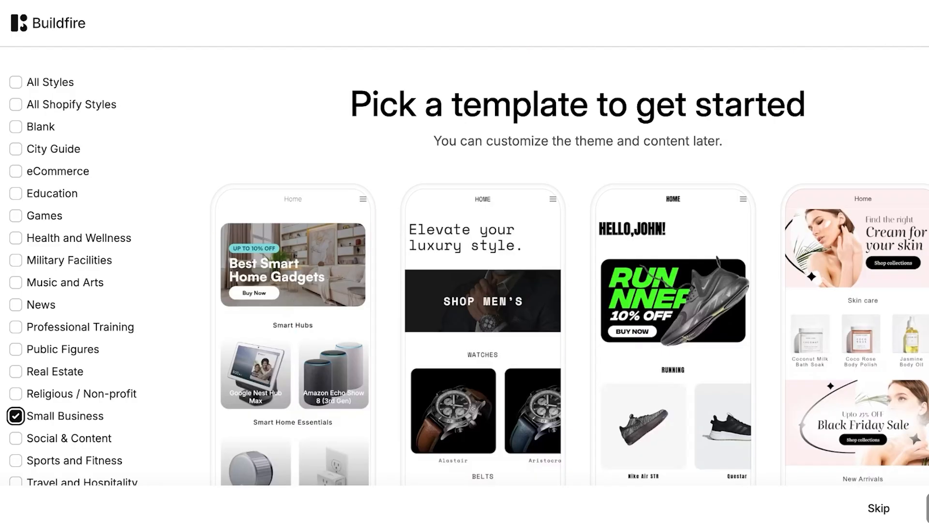
scroll(569, 266, "down", 3)
scroll(570, 266, "down", 8)
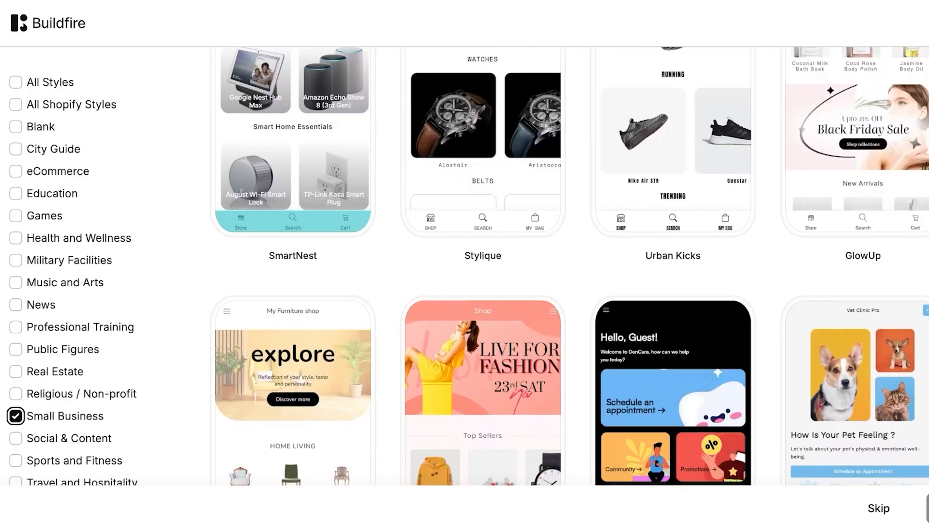
scroll(569, 266, "down", 10)
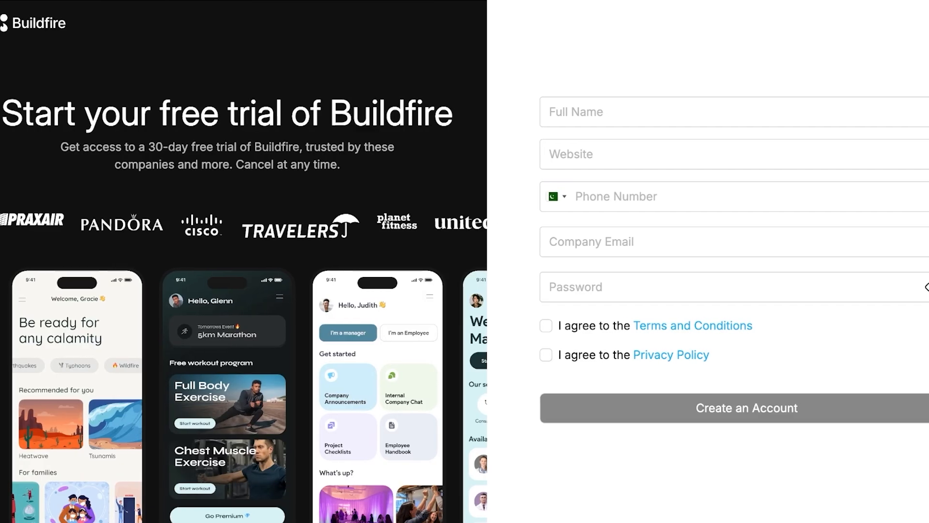
Step: Enter the full name on the trial signup form, then move between the Website and Phone Number fields
left_click(630, 112)
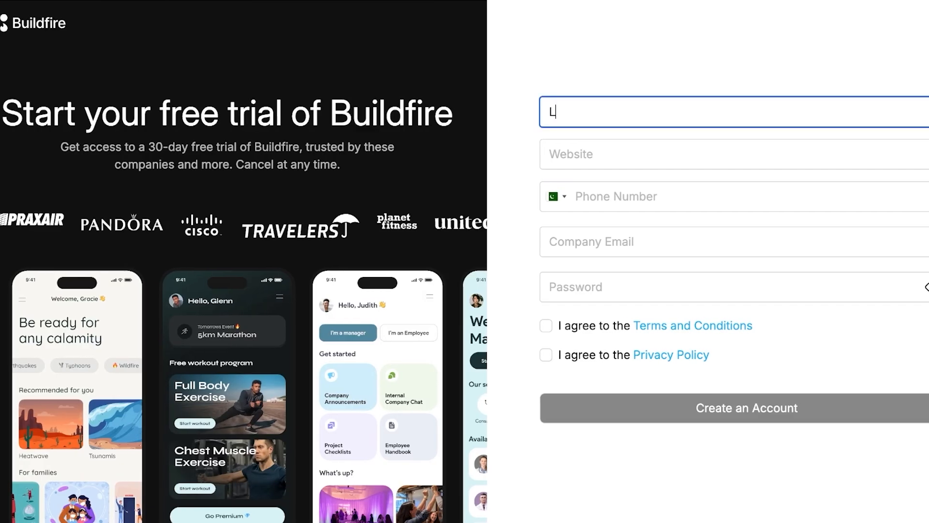
key("Tab")
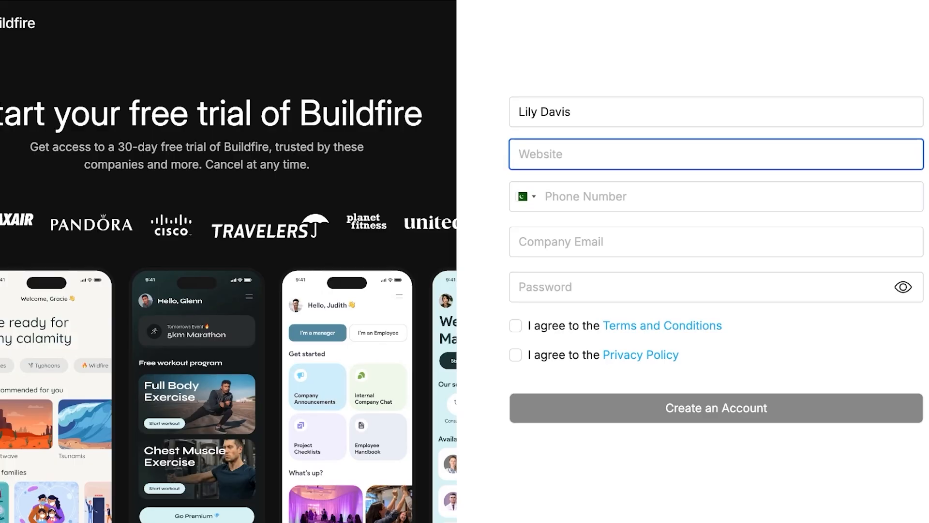
key("Tab")
key("Tab")
key("shift+Tab")
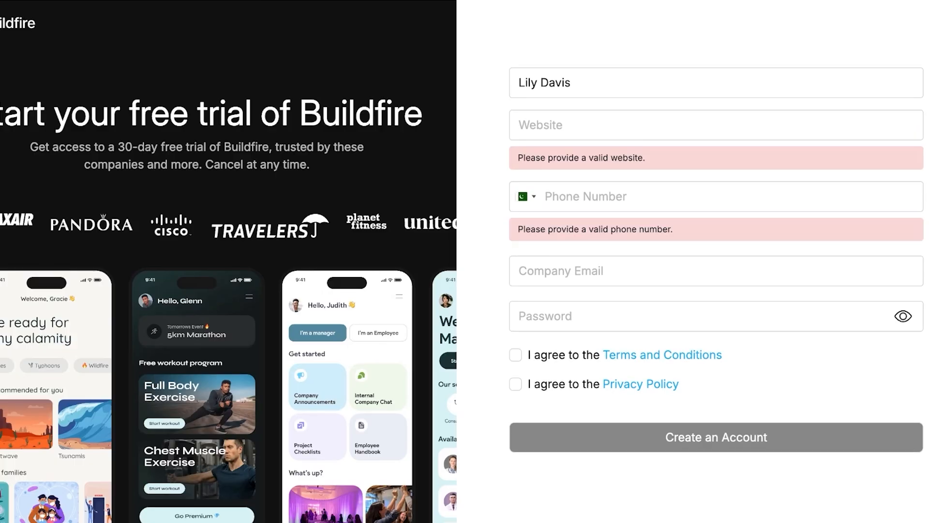
key("shift+Tab")
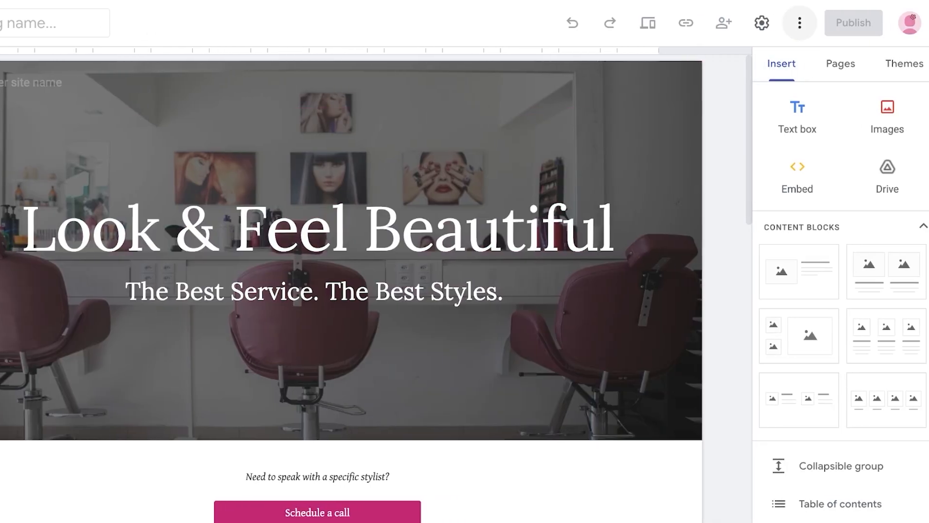
Step: Publish the Salon site from the More menu to the web address midge-maisel-shop
left_click(798, 23)
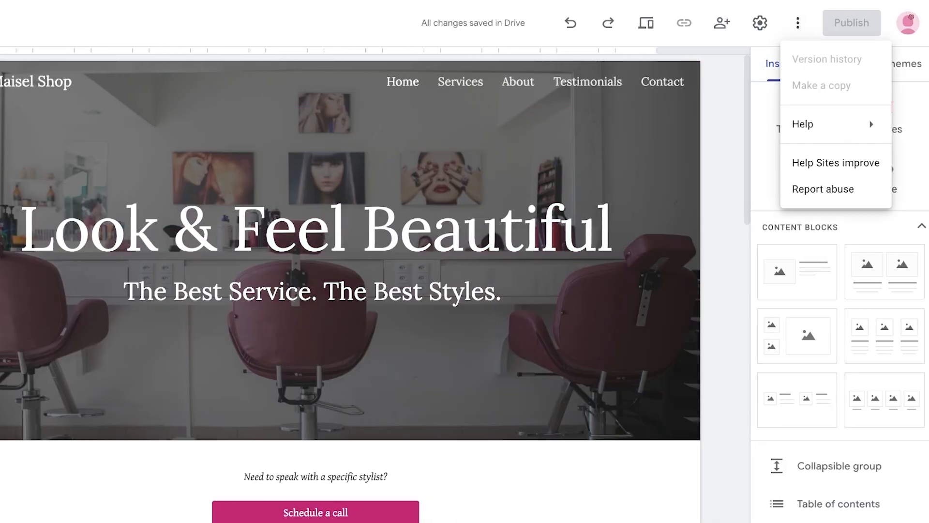
left_click(852, 23)
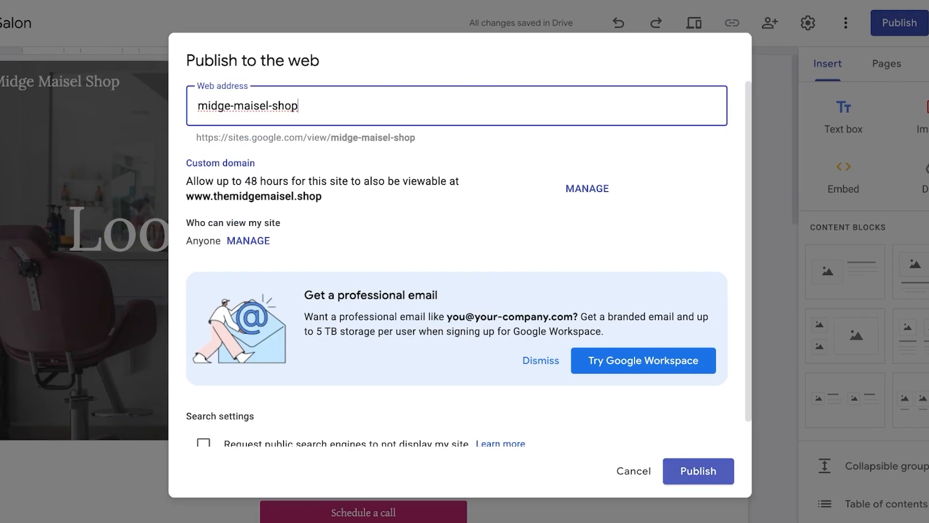
left_click(662, 472)
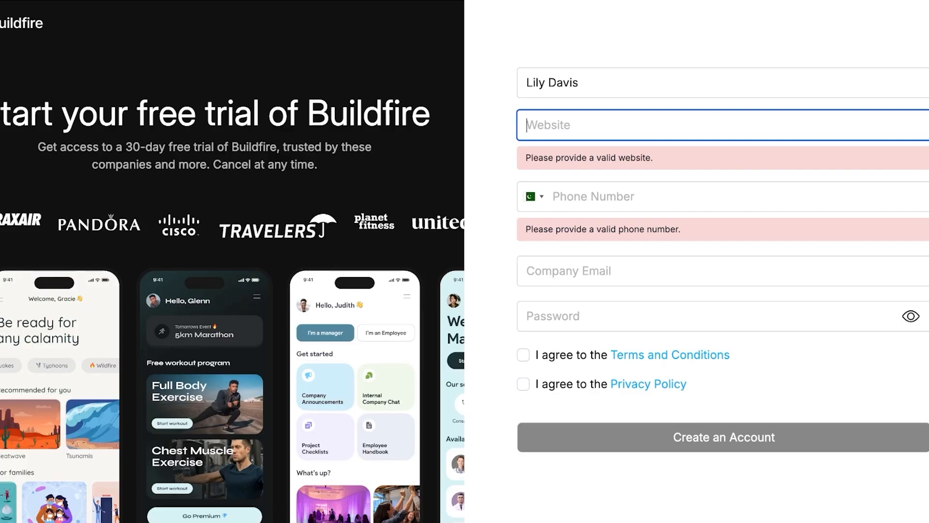
Step: Paste the site URL and phone number, then enter the account email and password
type("https://sites.google.com/view/midge-maisel-shop/ho")
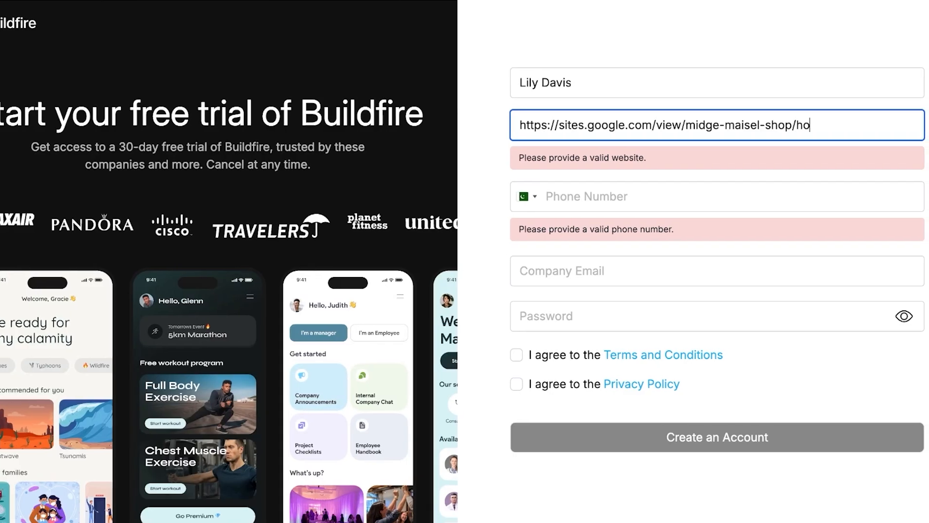
key("Tab")
key("ctrl+v")
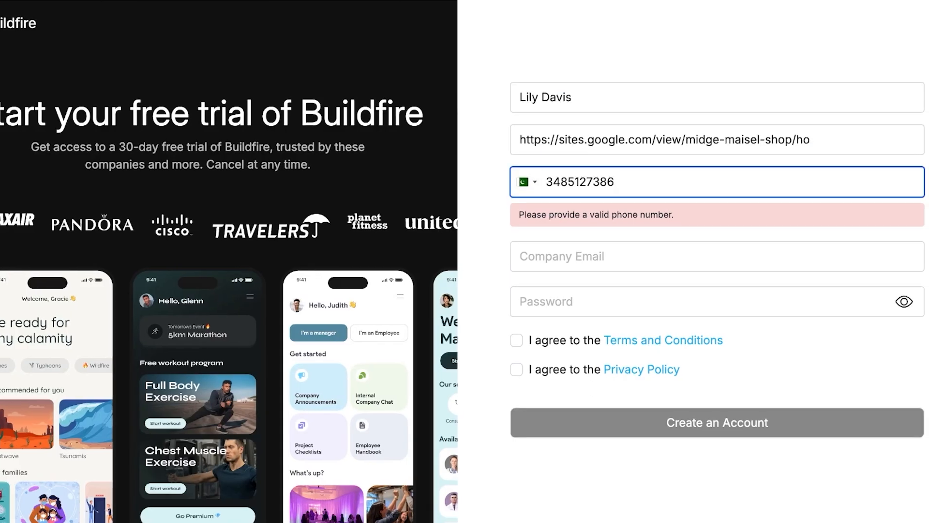
key("Tab")
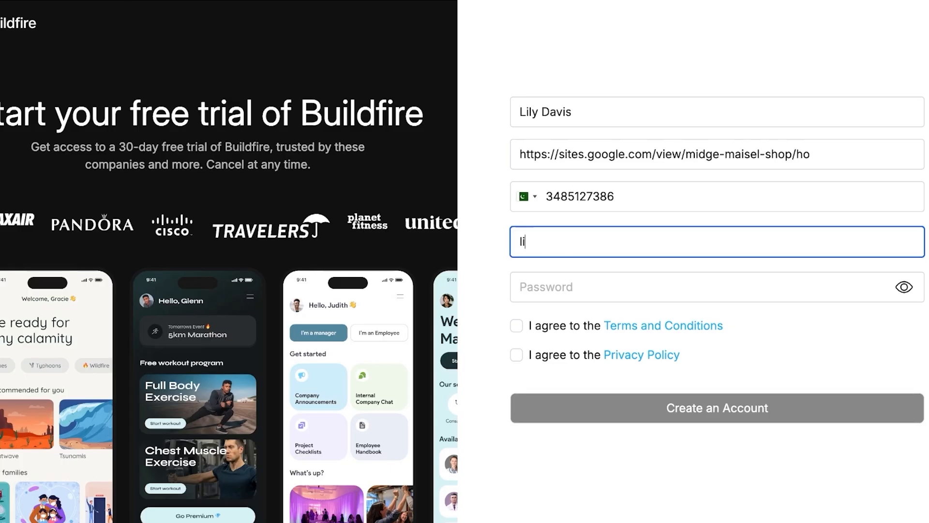
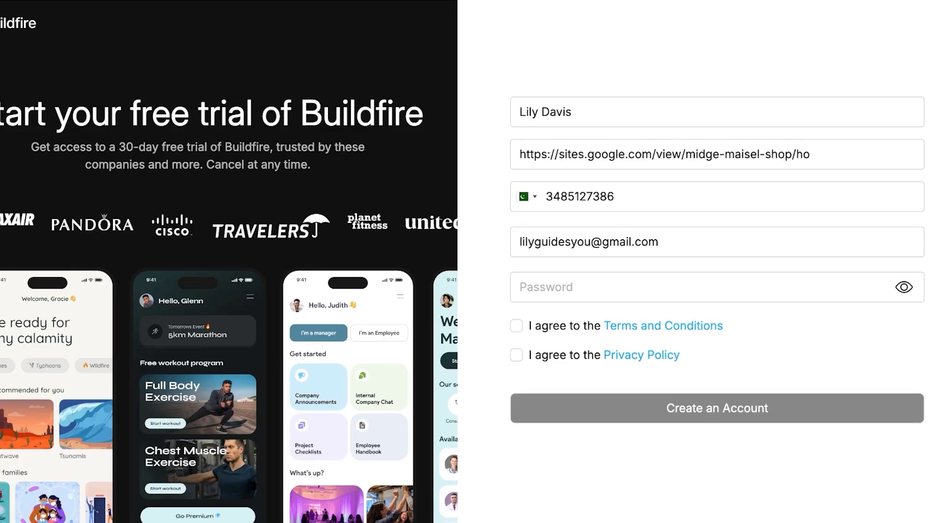
key("Tab")
type("••")
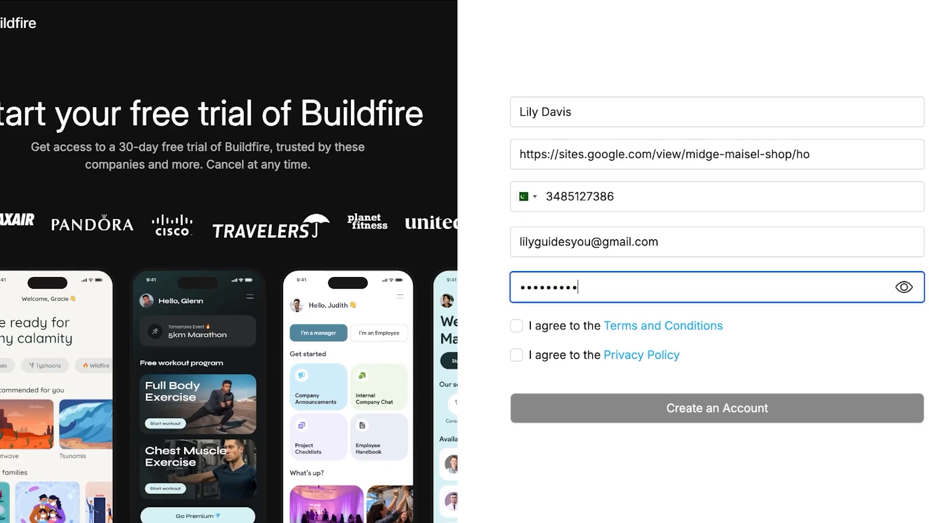
key("Tab")
Step: Accept the Privacy Policy and Terms and Conditions, then create the free-trial account
left_click(516, 355)
left_click(517, 326)
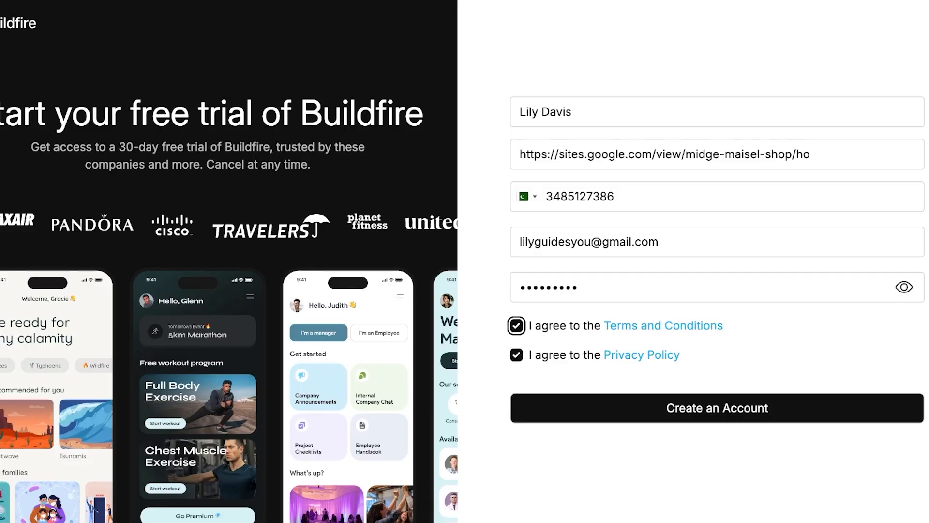
left_click(718, 408)
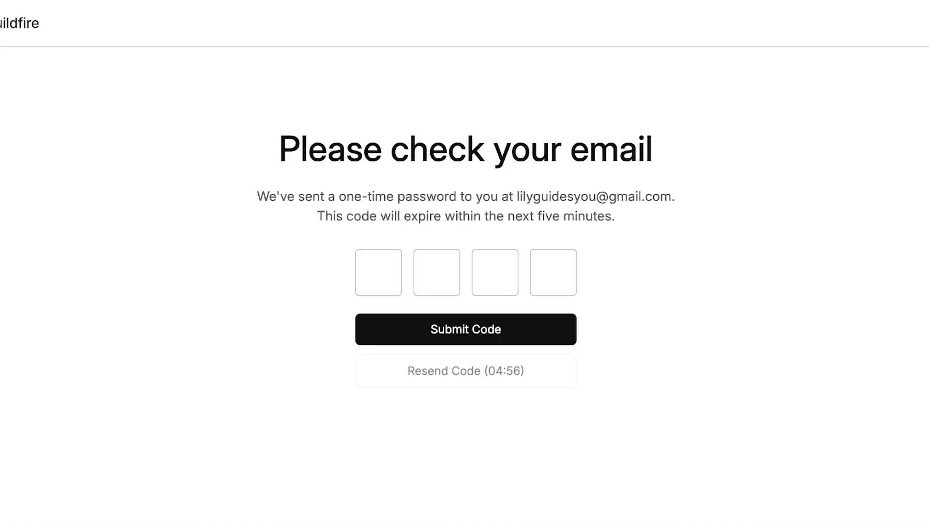
Step: In a new tab, open the 'Here's your Buildfire code' email from Gmail's Updates tab
key("super+t")
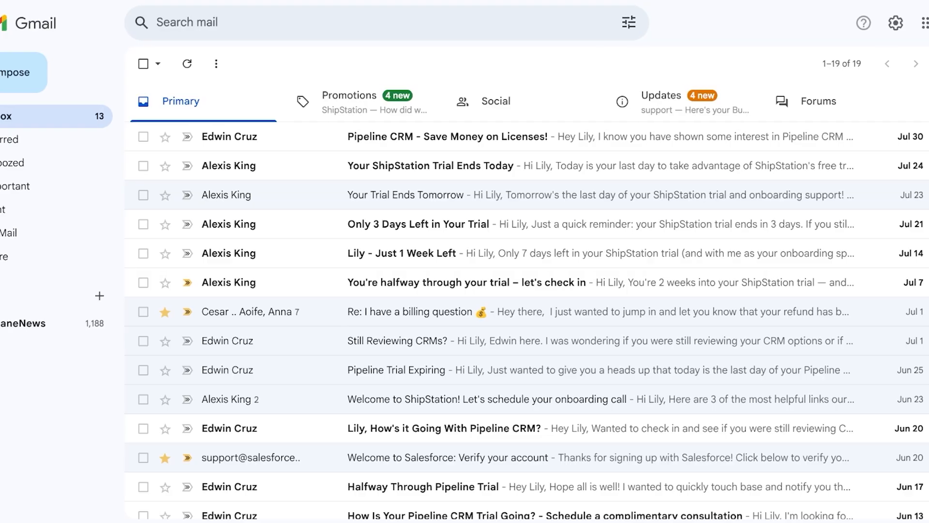
left_click(610, 100)
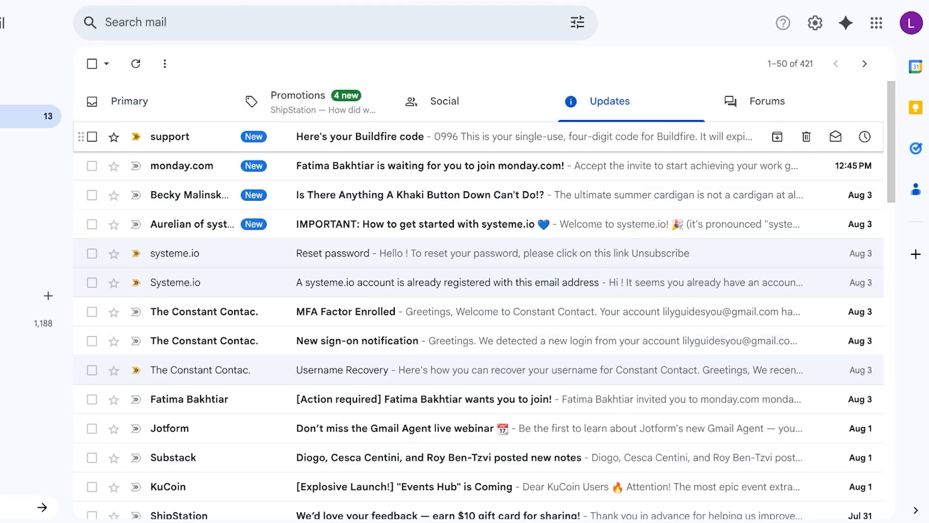
left_click(360, 136)
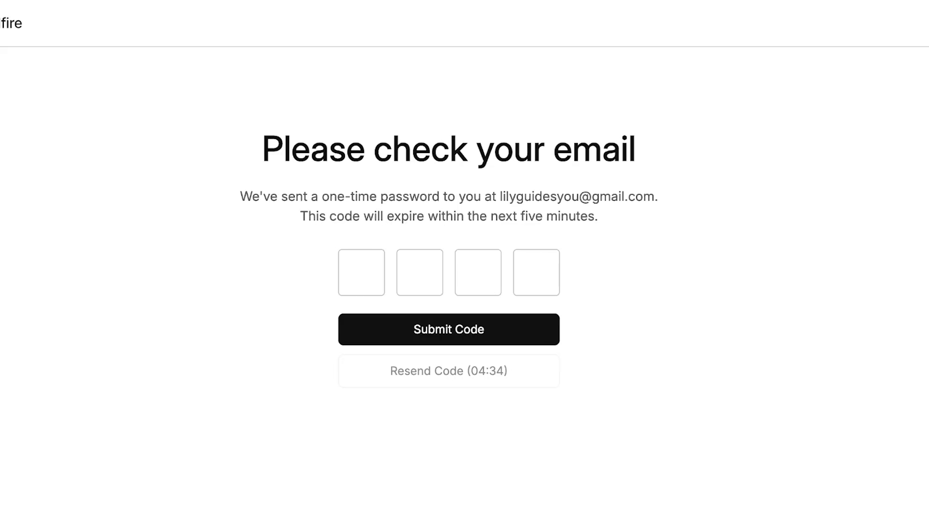
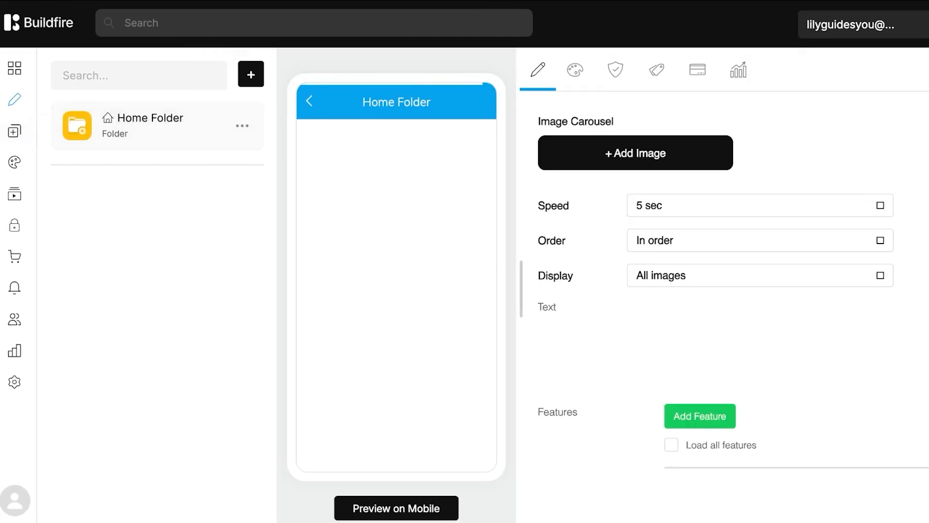
Step: Open the Home Folder options, visit the Dashboard, and return to the Home Folder editor
left_click(242, 126)
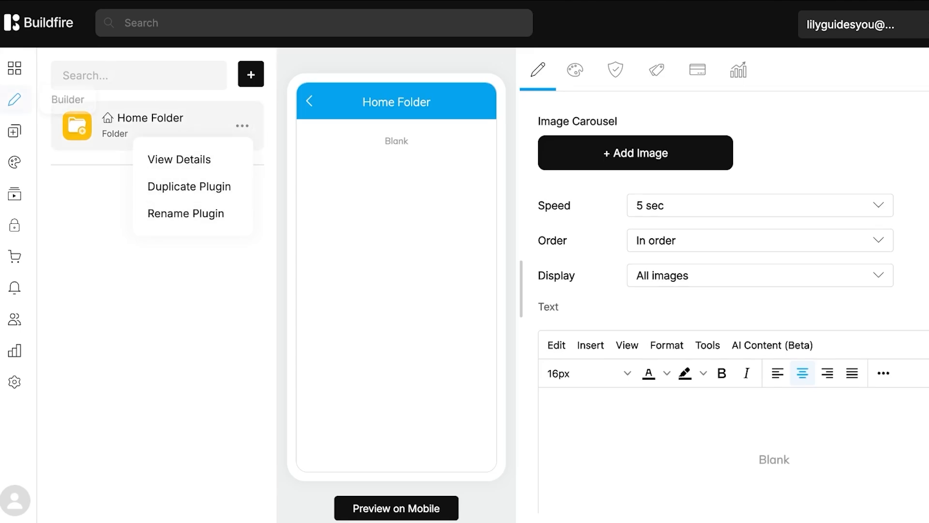
left_click(15, 67)
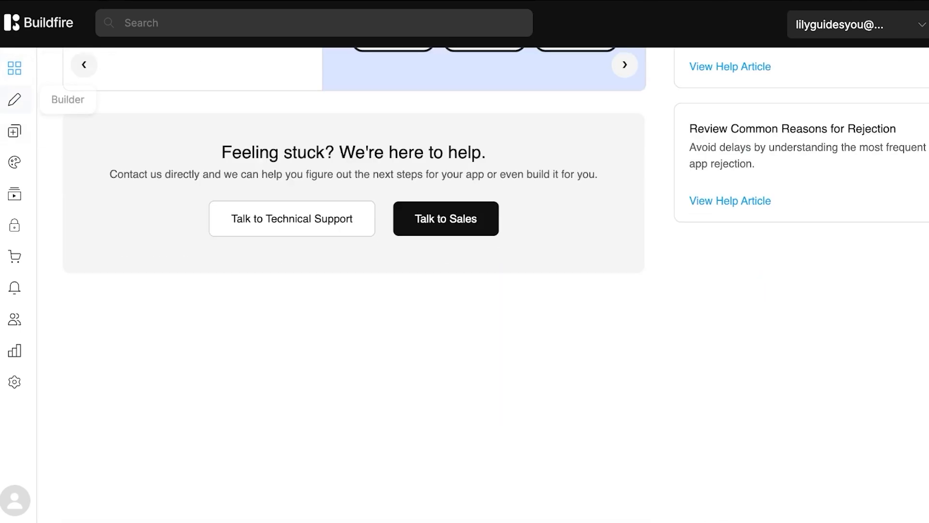
left_click(15, 99)
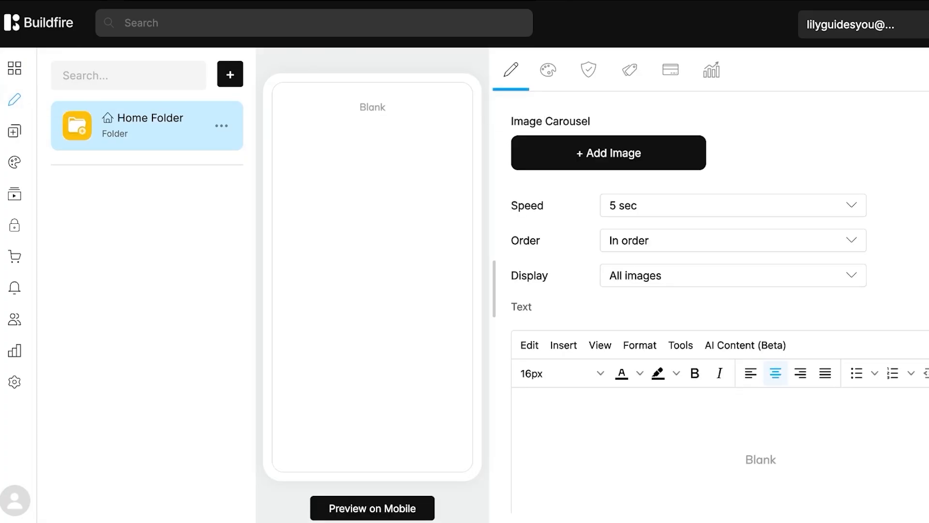
scroll(716, 291, "down", 5)
scroll(716, 291, "up", 5)
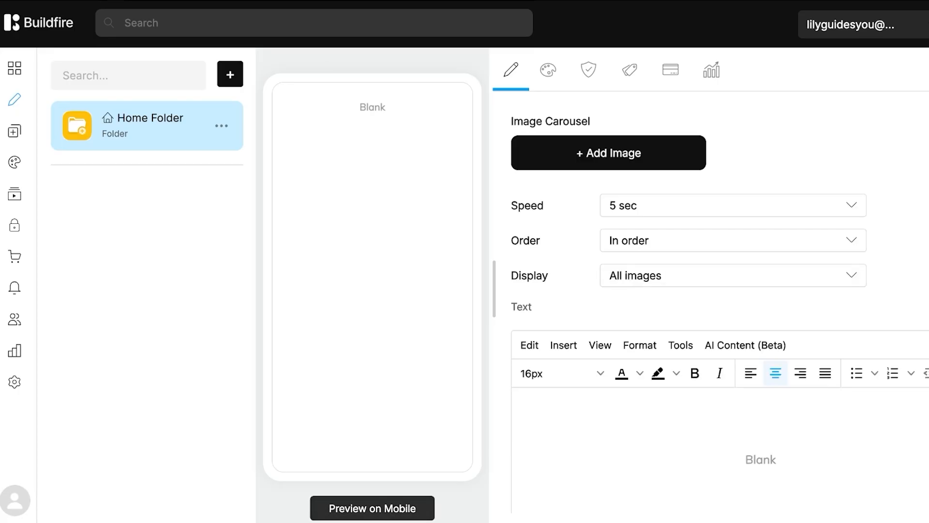
Step: Step through Navigation, Branding, Media Library, User Access, Purchases, Push Notifications and Users pages
left_click(15, 131)
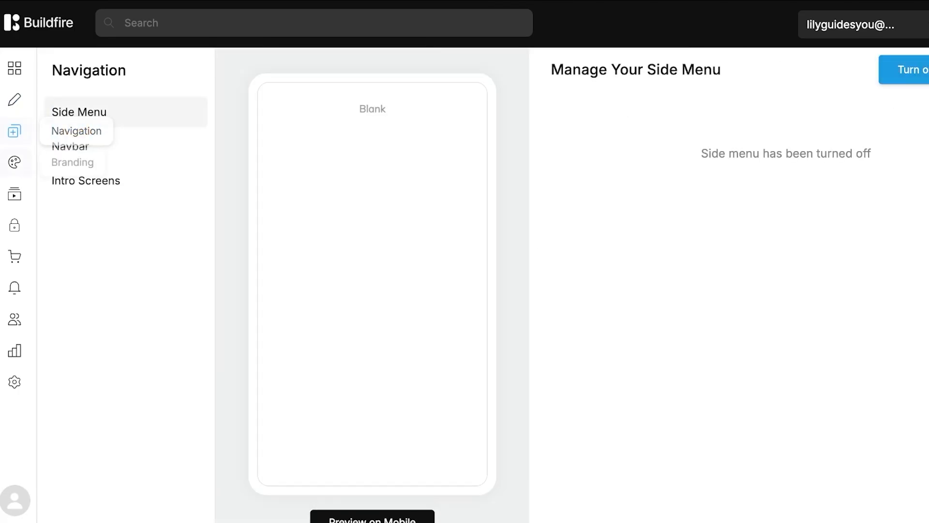
left_click(15, 162)
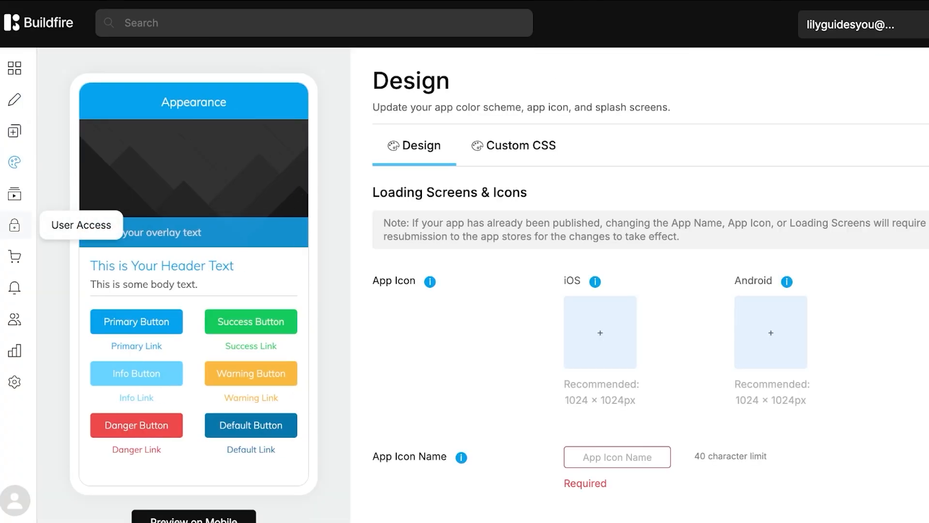
left_click(15, 194)
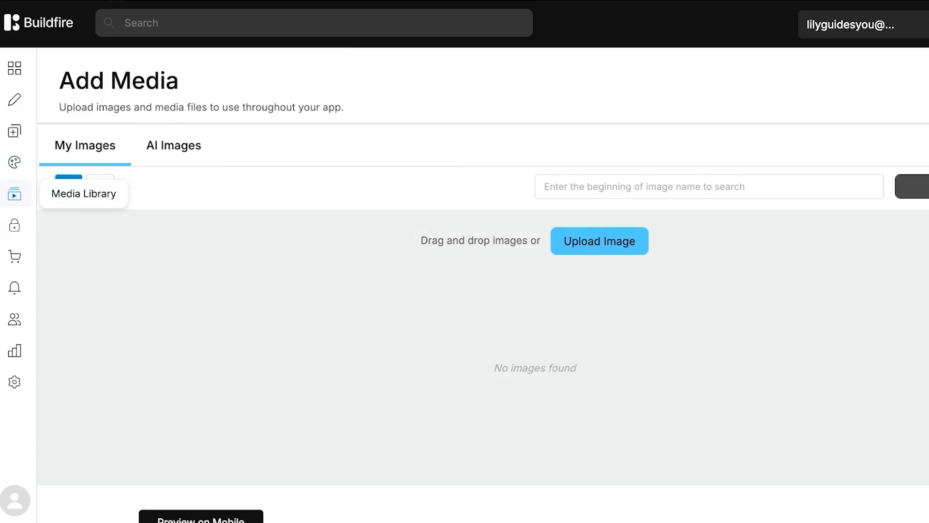
left_click(15, 226)
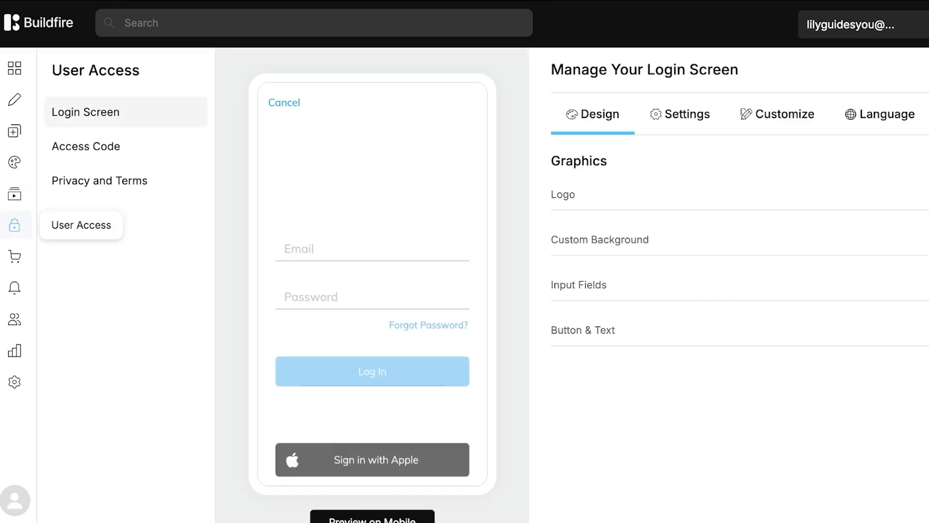
left_click(14, 256)
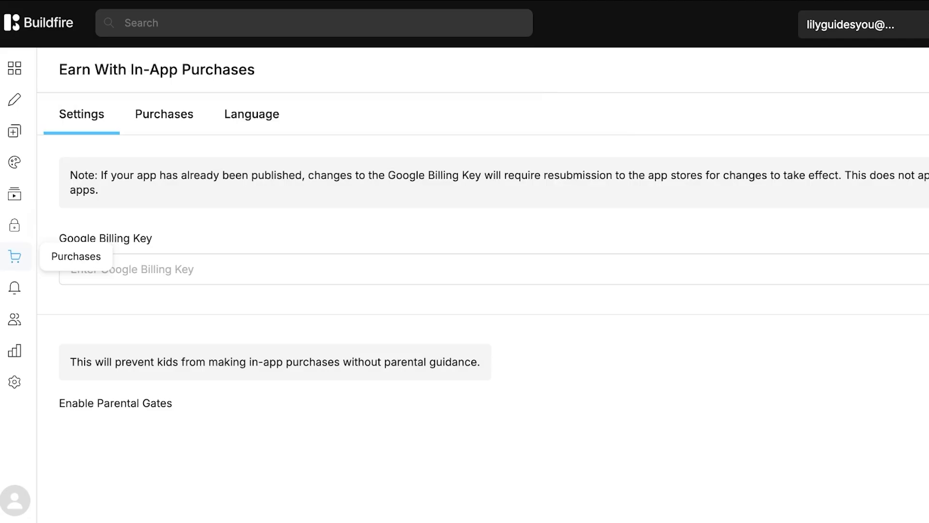
left_click(15, 288)
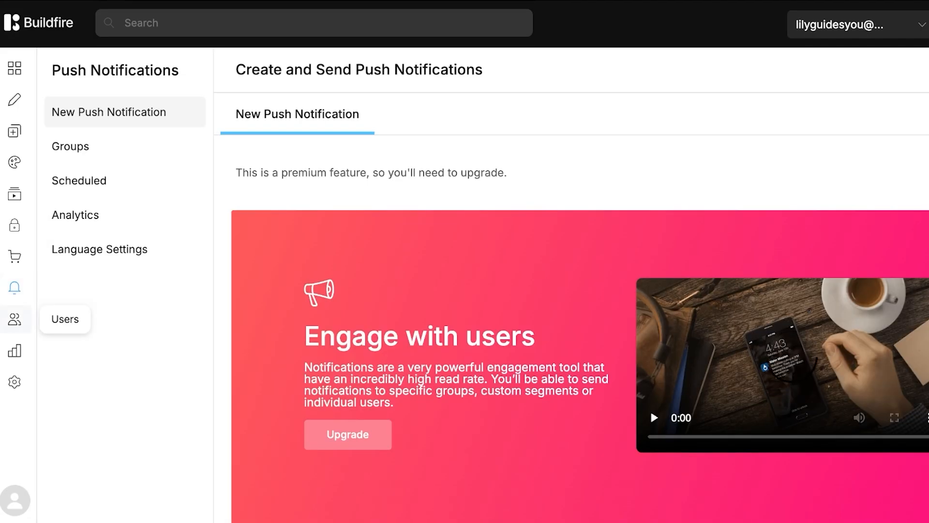
left_click(15, 319)
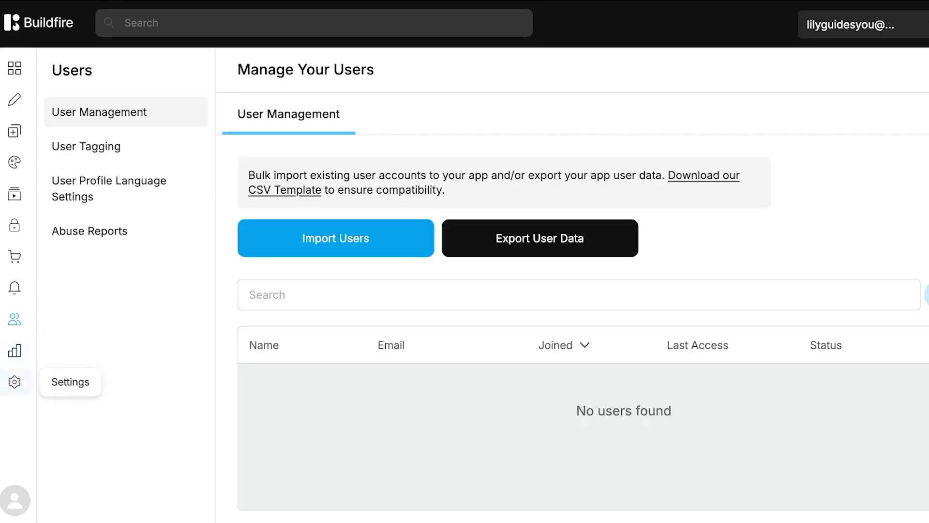
Step: Check the Settings page, then return to the Welcome to Buildfire dashboard
left_click(14, 382)
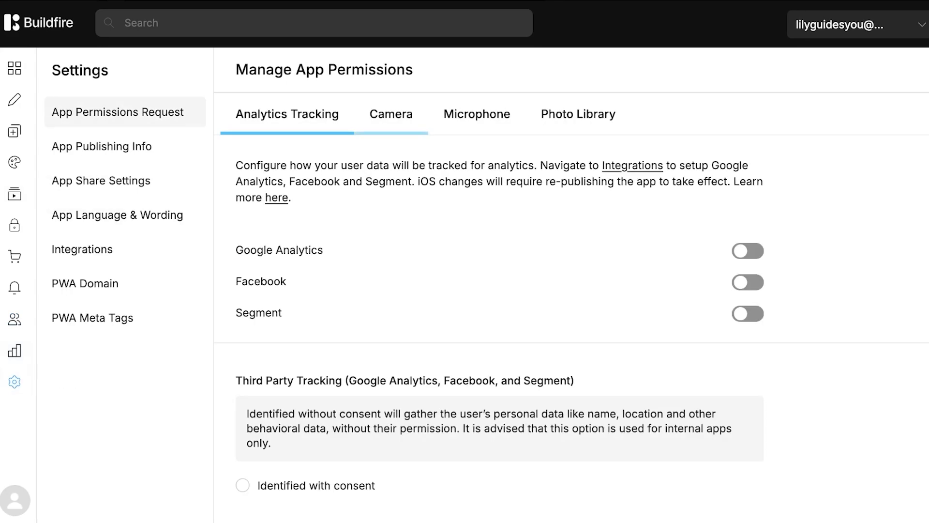
left_click(14, 69)
scroll(354, 262, "down", 4)
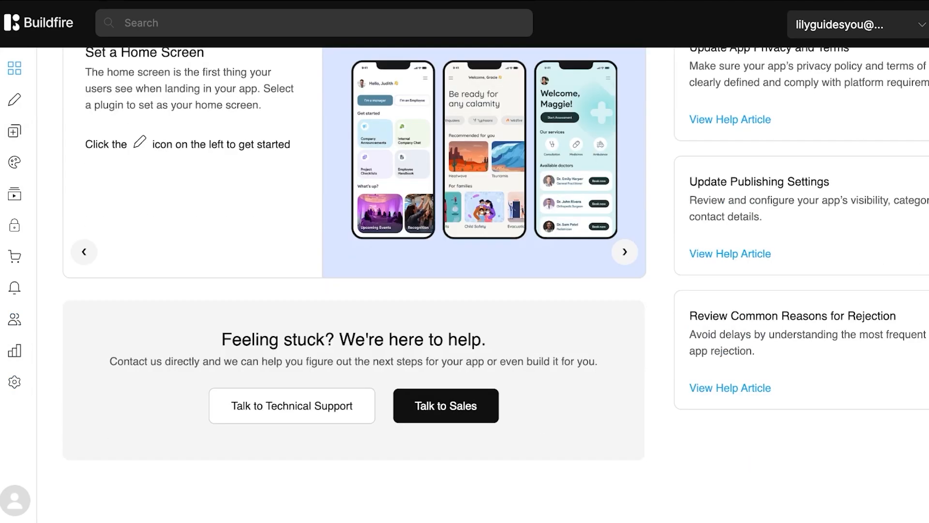
scroll(355, 261, "up", 4)
Step: Start Create New App from the account menu and scroll through its template picker
left_click(861, 25)
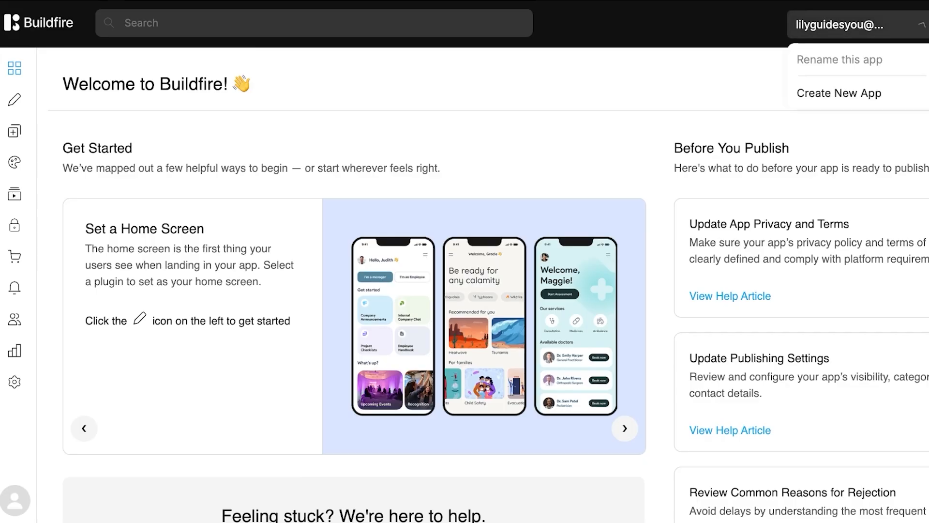
left_click(762, 93)
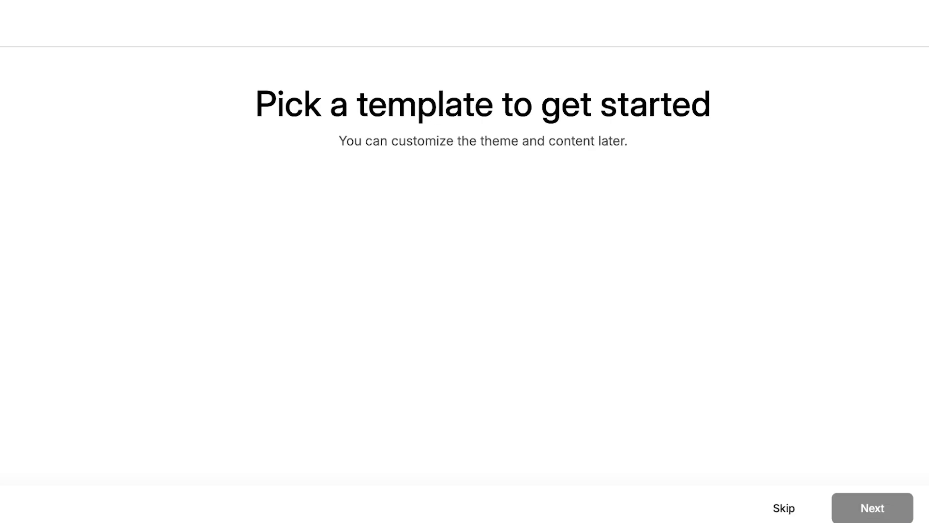
scroll(481, 315, "down", 6)
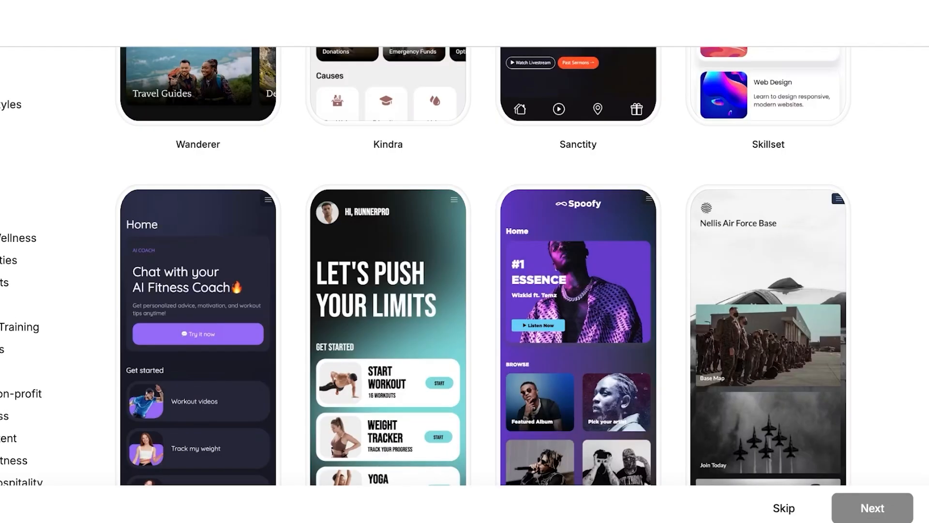
scroll(482, 315, "down", 10)
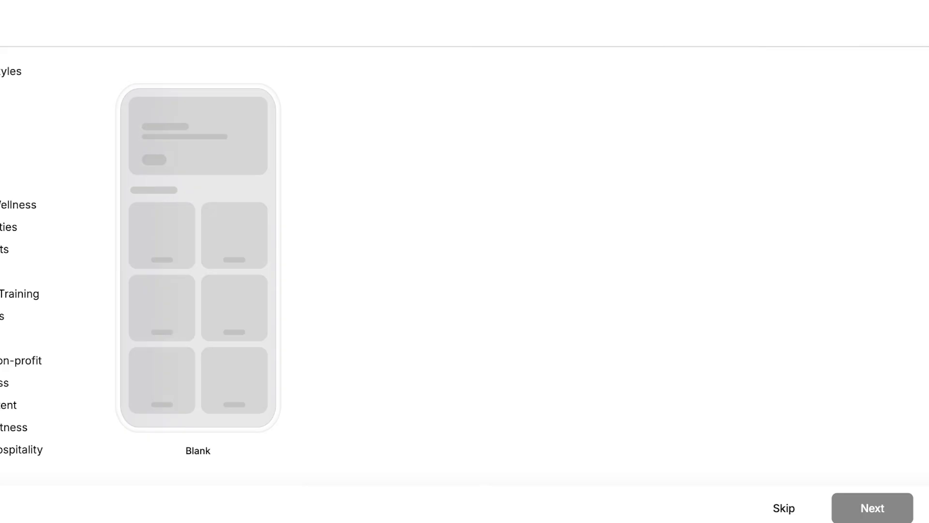
scroll(481, 314, "up", 15)
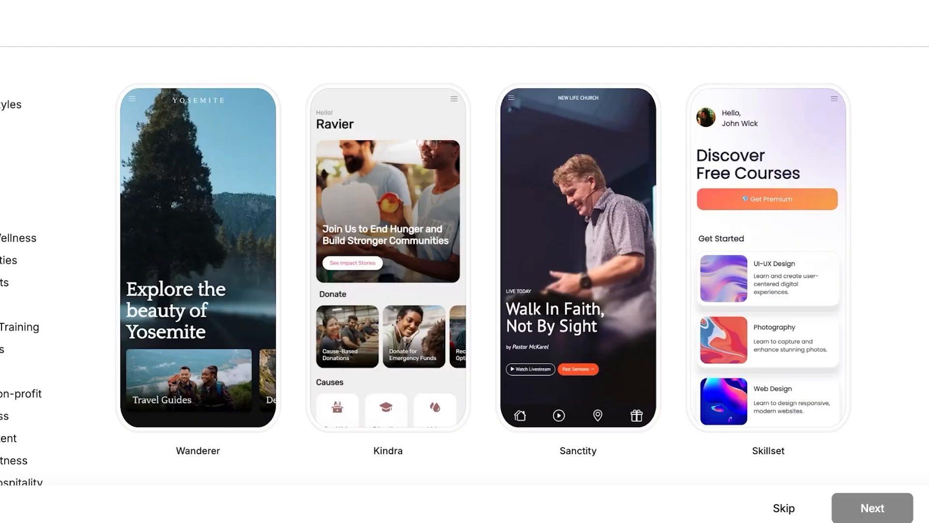
scroll(482, 266, "down", 5)
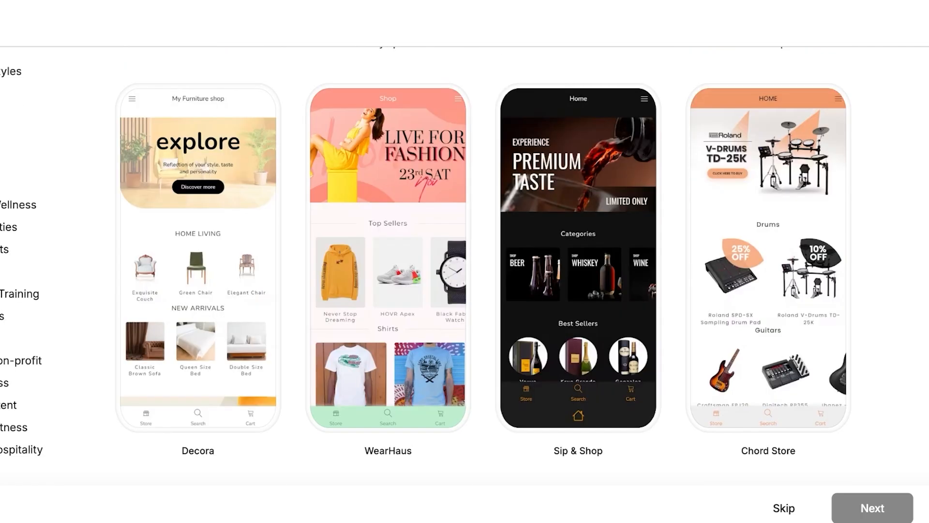
scroll(482, 267, "up", 5)
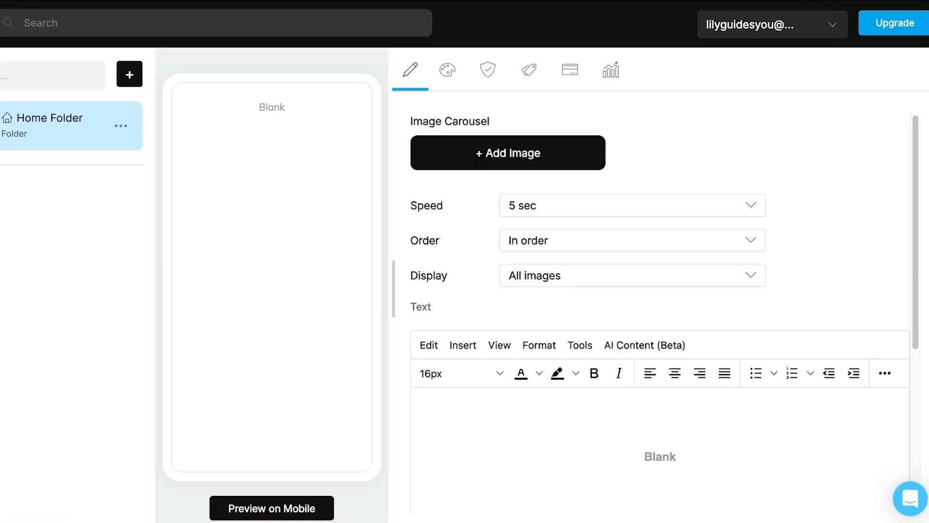
Step: Review the Home Folder's Access, Tagging, Purchase and Analytics tabs, then return to Content
left_click(488, 70)
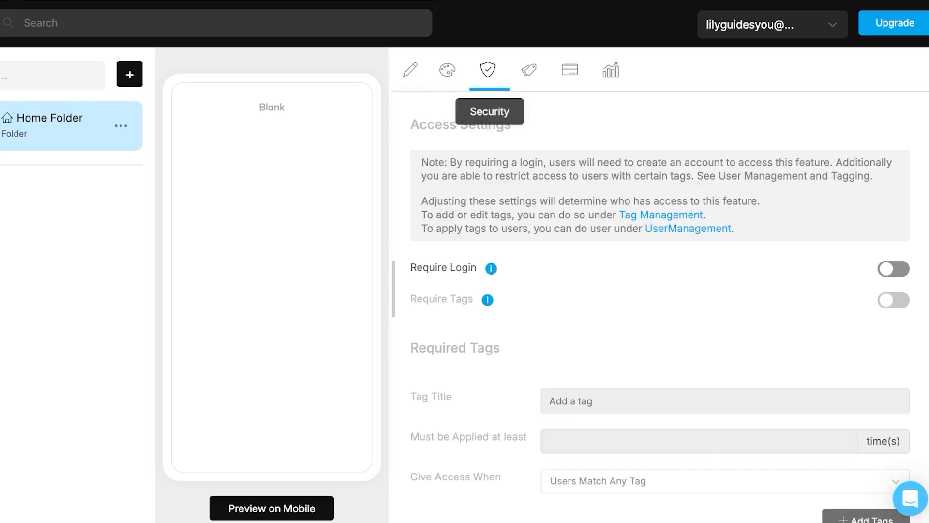
left_click(529, 70)
left_click(570, 70)
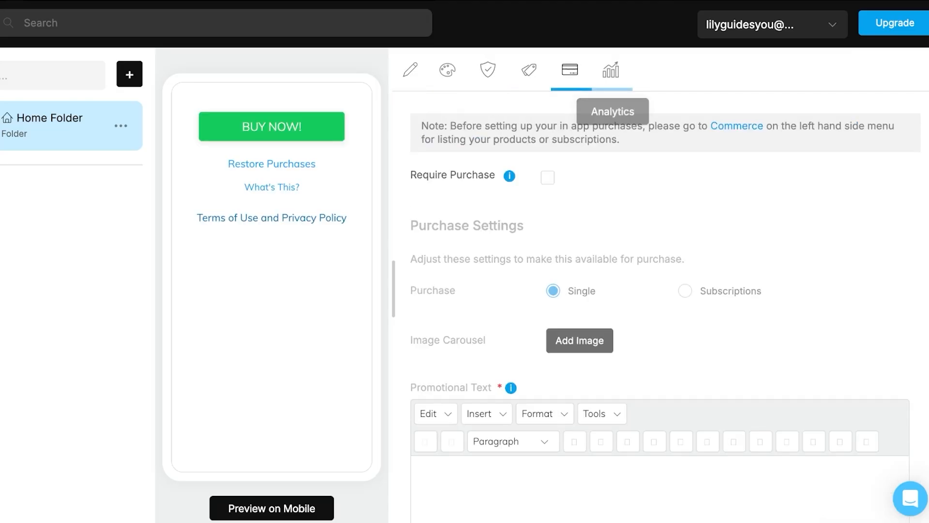
left_click(611, 70)
left_click(410, 69)
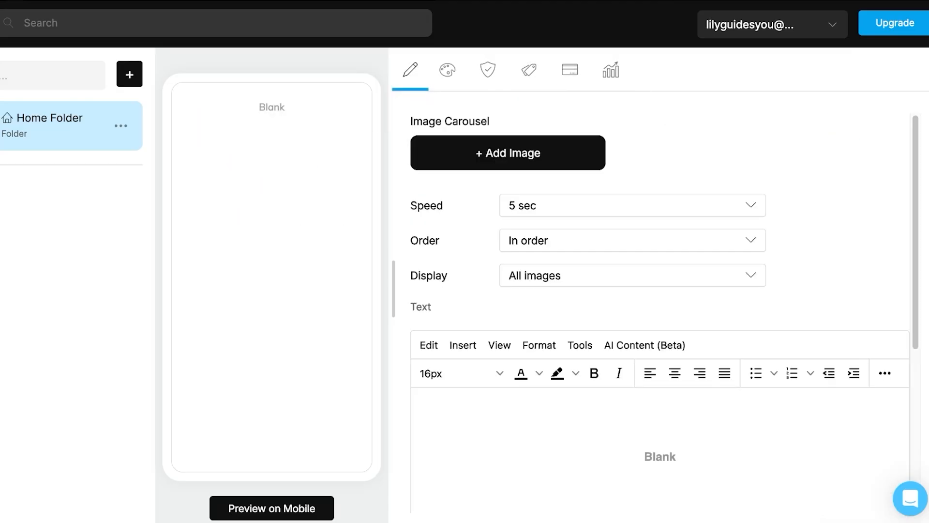
Step: View and close the Home Folder plugin details, then start adding a carousel image
left_click(121, 125)
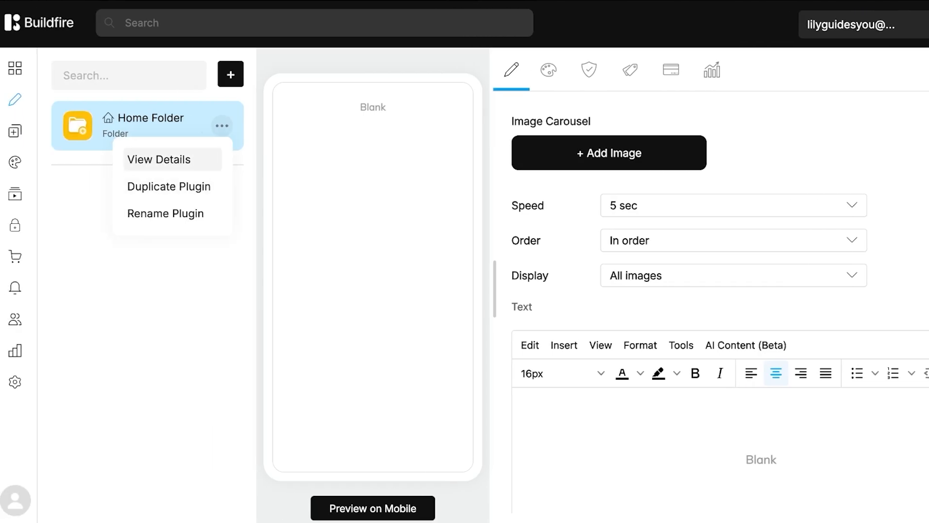
left_click(159, 160)
scroll(472, 291, "down", 3)
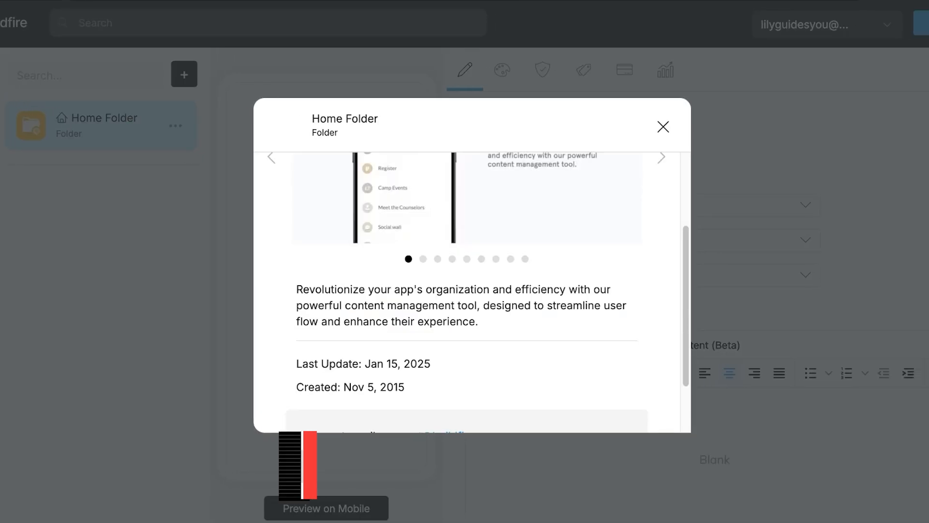
scroll(472, 290, "up", 3)
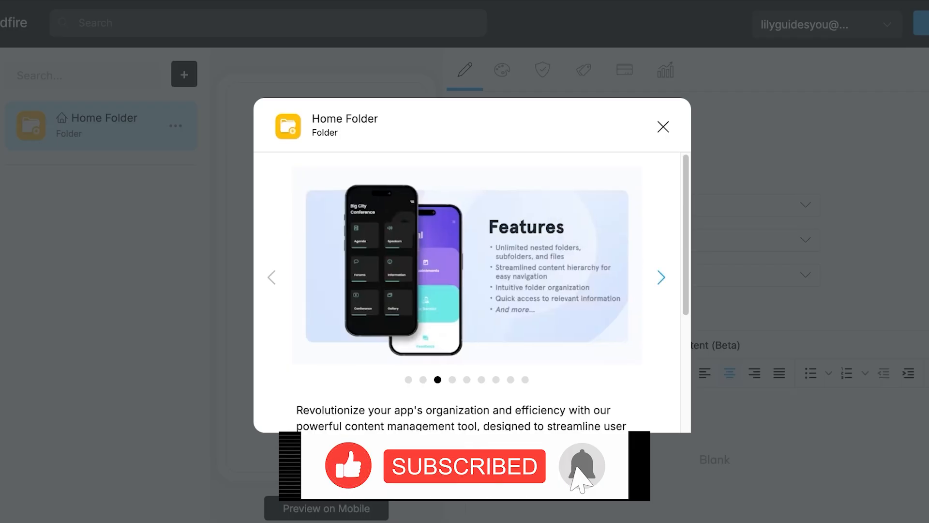
left_click(601, 522)
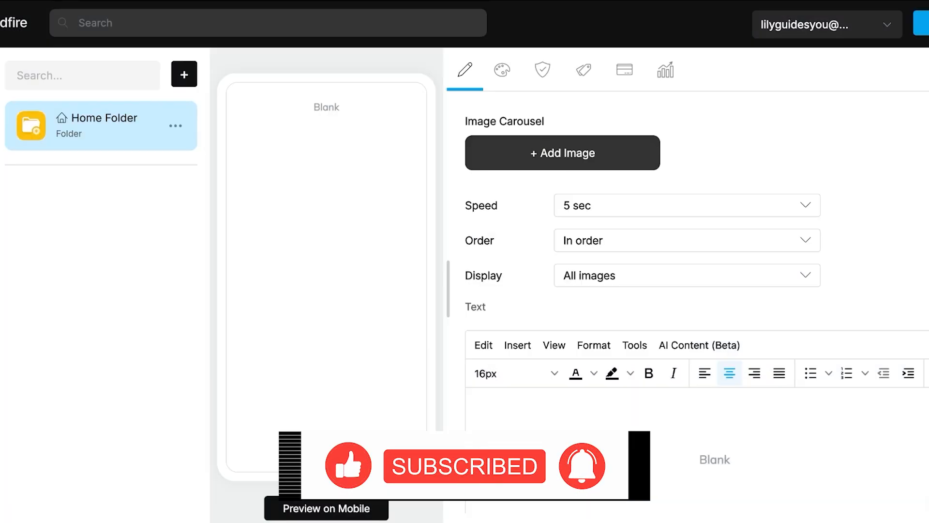
left_click(563, 153)
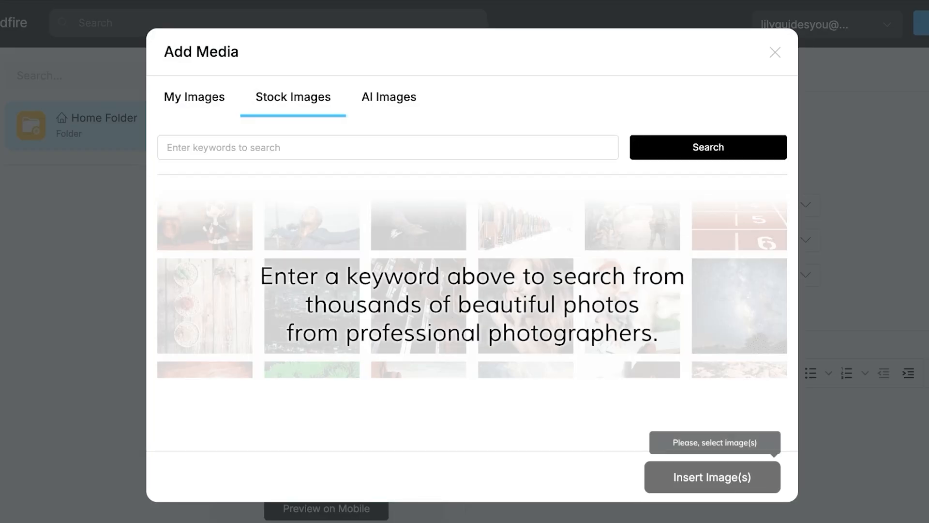
Step: Search stock images for 'model' and insert the photo of the person in yellow into the carousel
left_click(388, 147)
type("model")
key("Return")
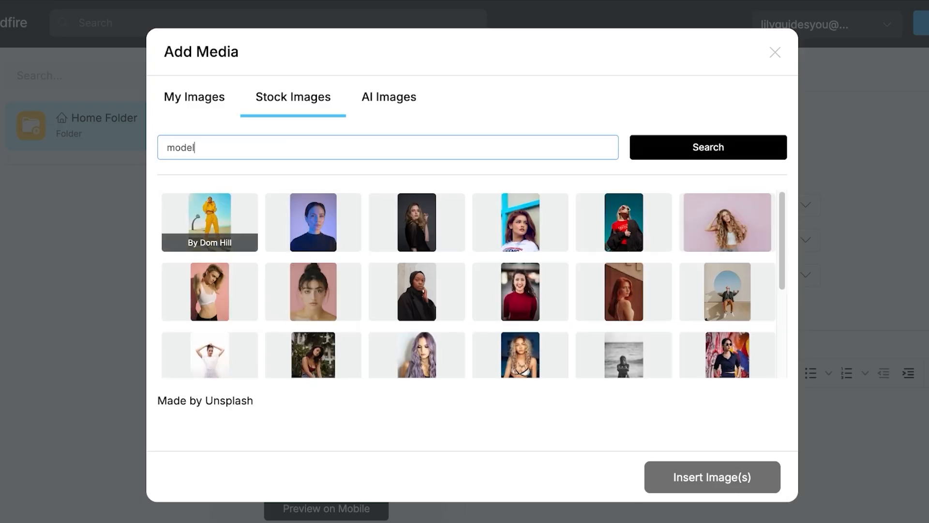
left_click(210, 223)
left_click(712, 477)
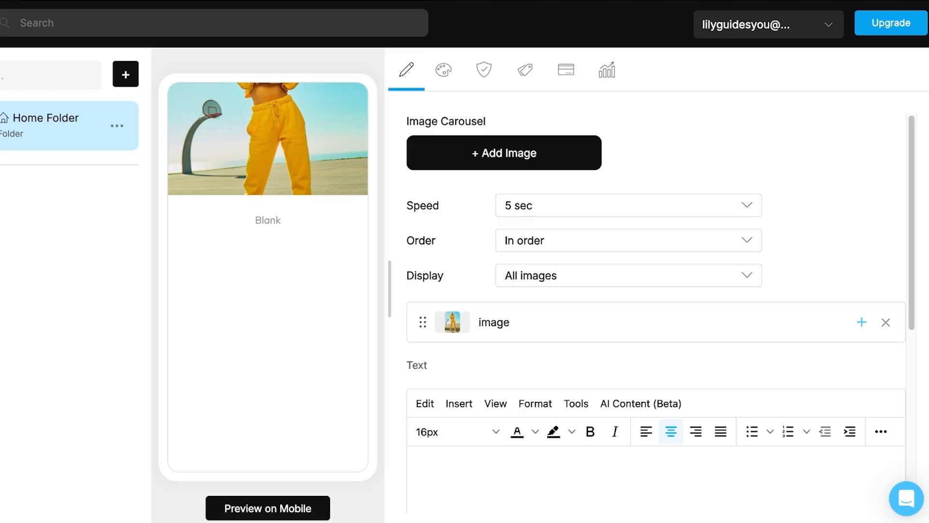
Step: Set the carousel to Display One image, order In order, and Speed Still
scroll(425, 248, "down", 3)
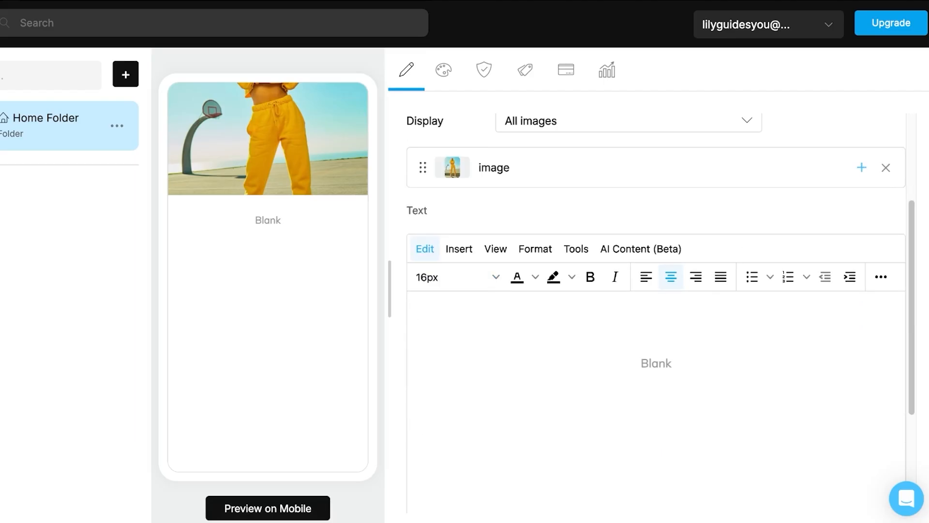
scroll(425, 248, "up", 3)
left_click(629, 276)
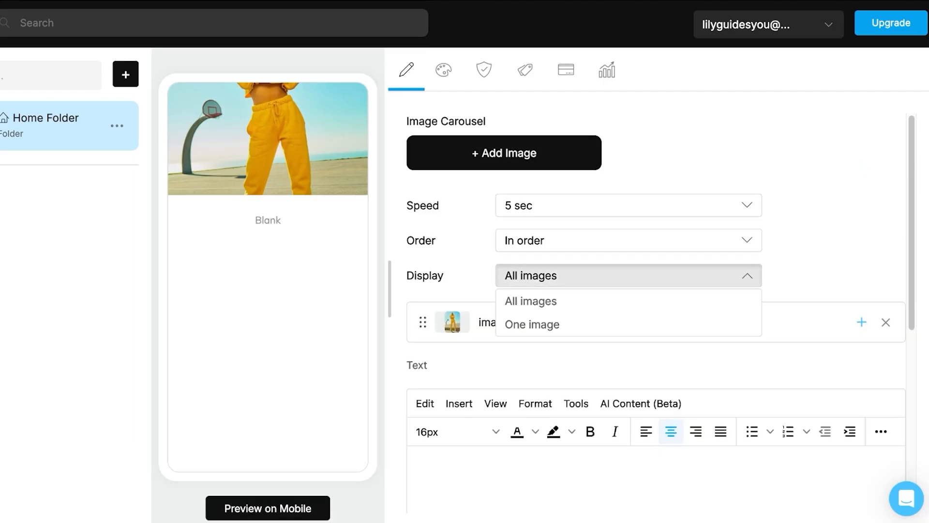
left_click(536, 324)
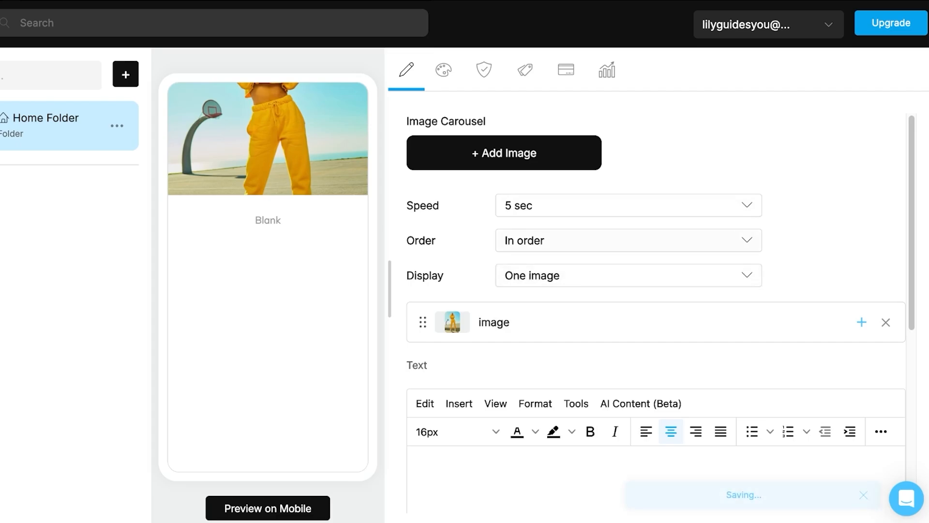
left_click(745, 240)
left_click(746, 240)
left_click(745, 207)
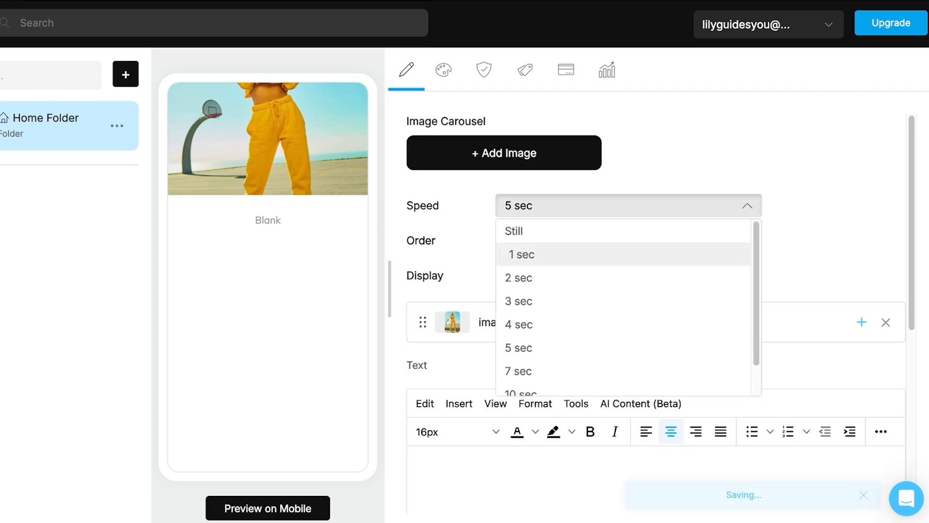
left_click(514, 231)
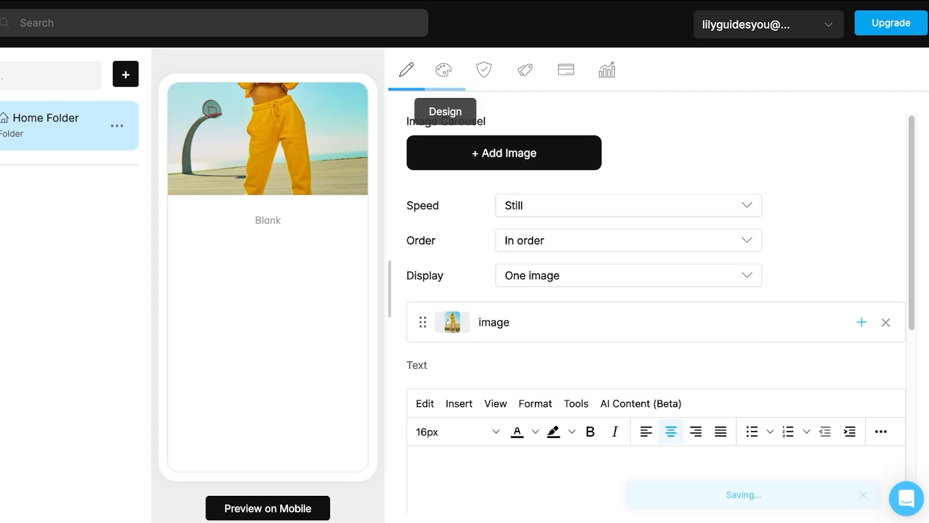
left_click(443, 70)
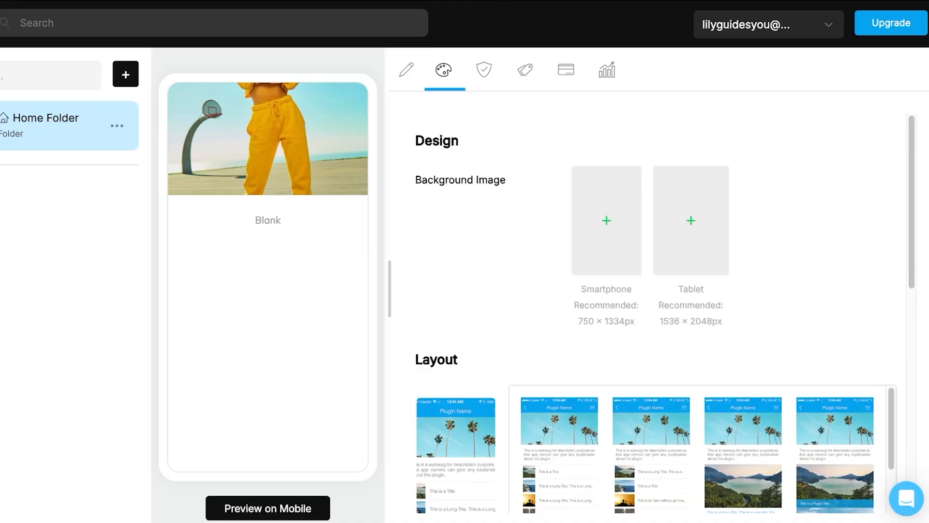
scroll(653, 309, "down", 3)
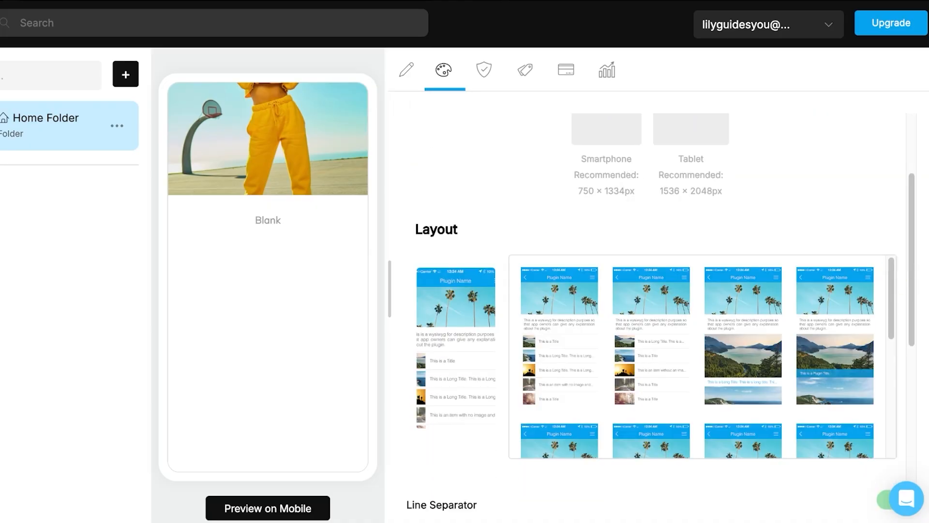
scroll(653, 310, "up", 1)
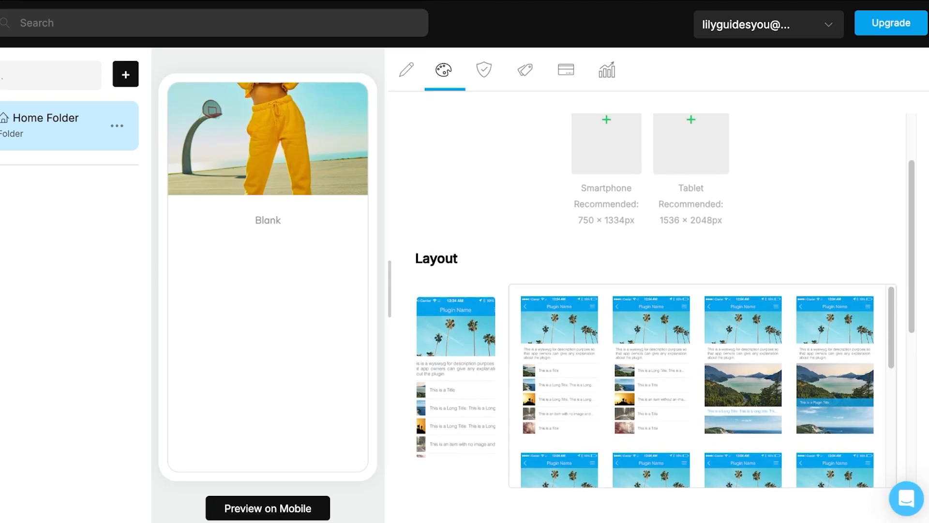
scroll(702, 388, "down", 10)
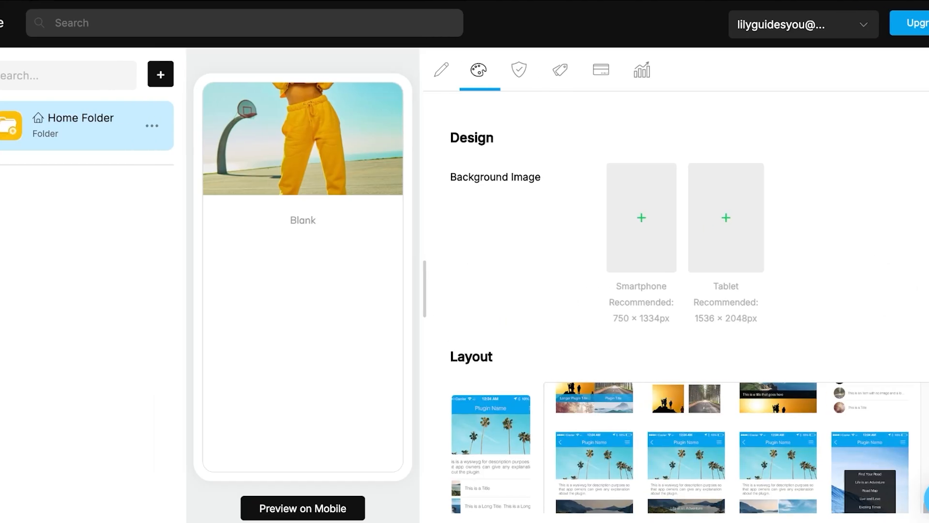
left_click(152, 125)
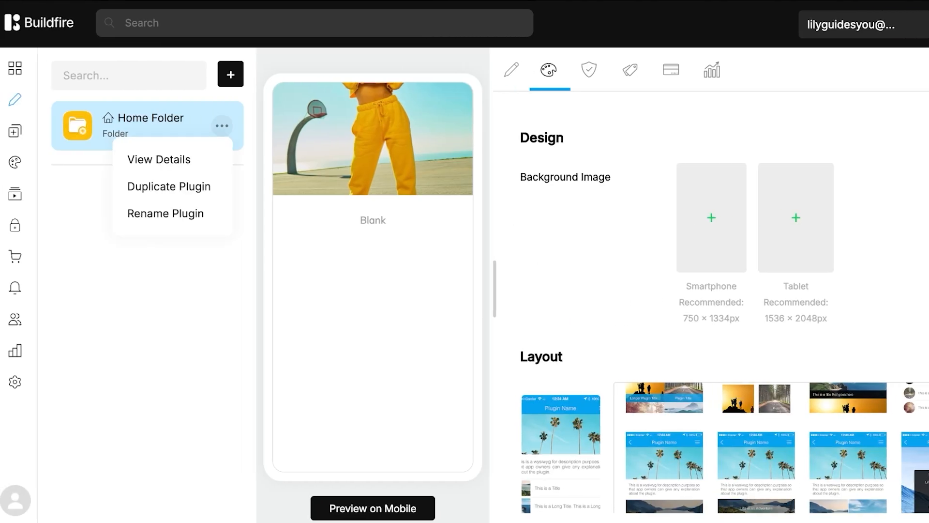
left_click(231, 74)
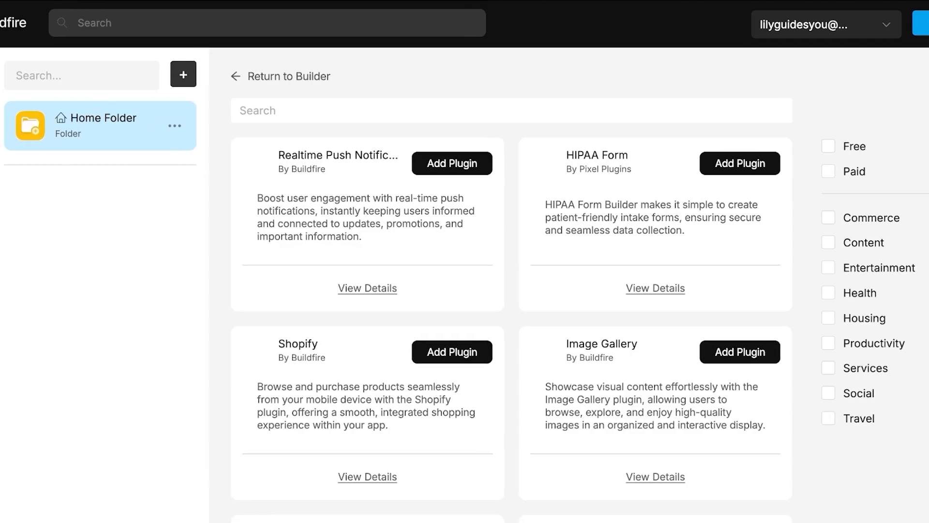
left_click(828, 146)
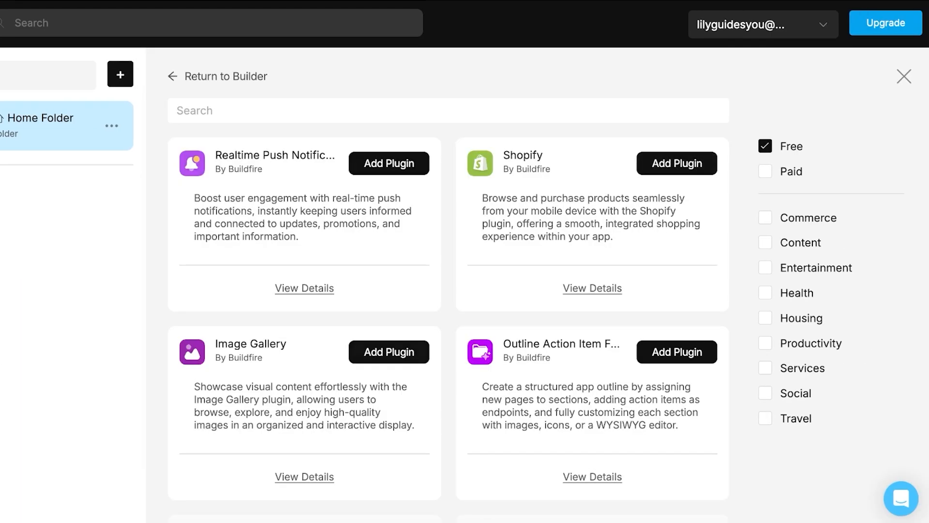
scroll(448, 324, "down", 8)
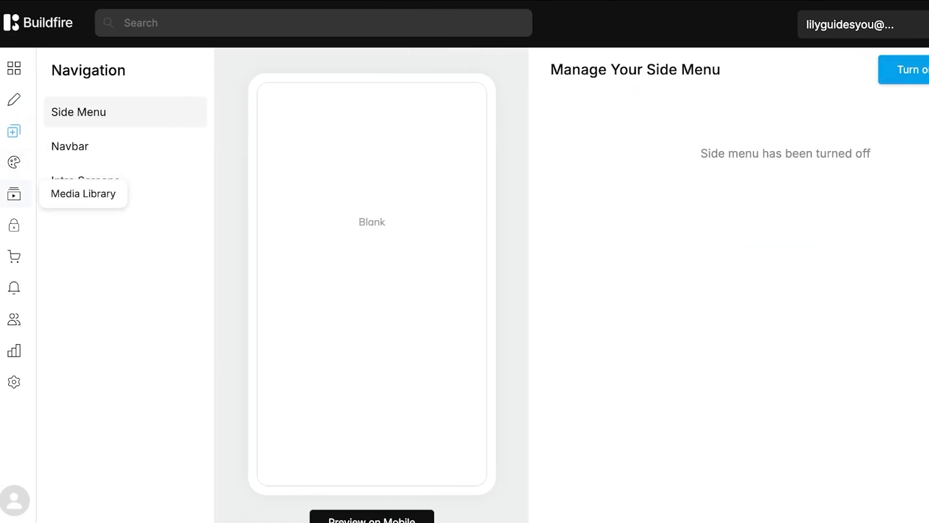
left_click(14, 194)
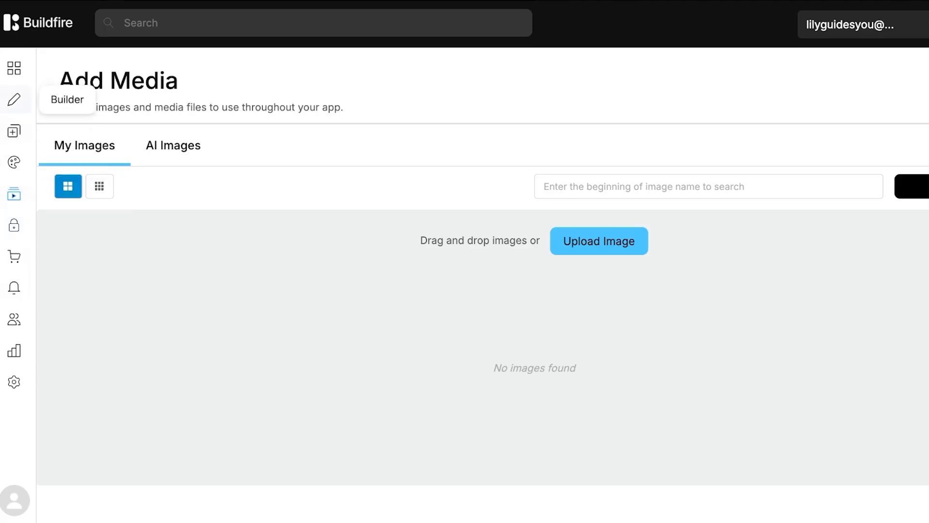
left_click(14, 99)
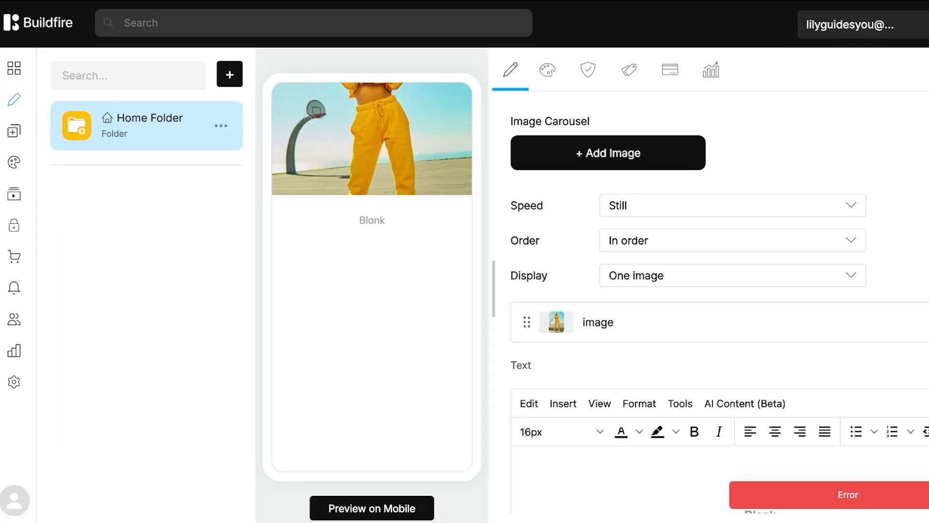
Step: Insert the circular-image card layout preset into the home screen's description text
scroll(719, 312, "down", 1)
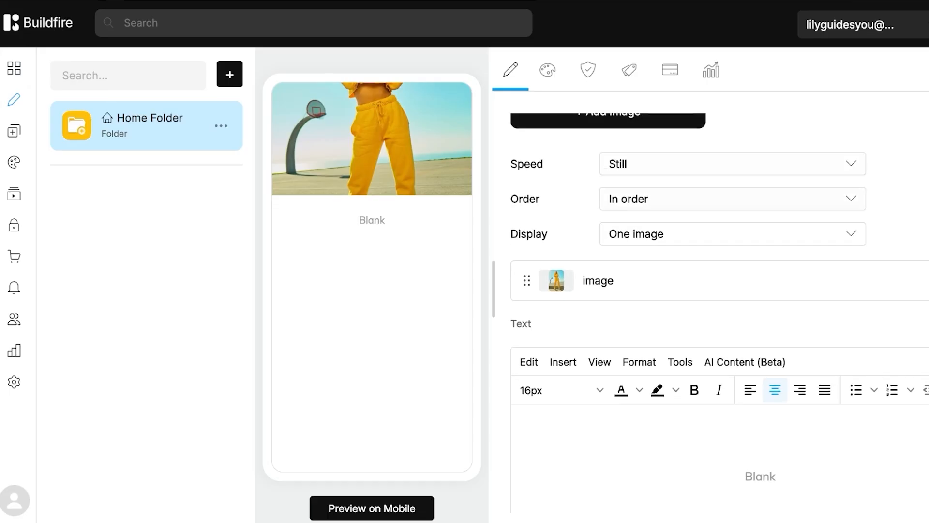
scroll(719, 313, "down", 5)
left_click(777, 254)
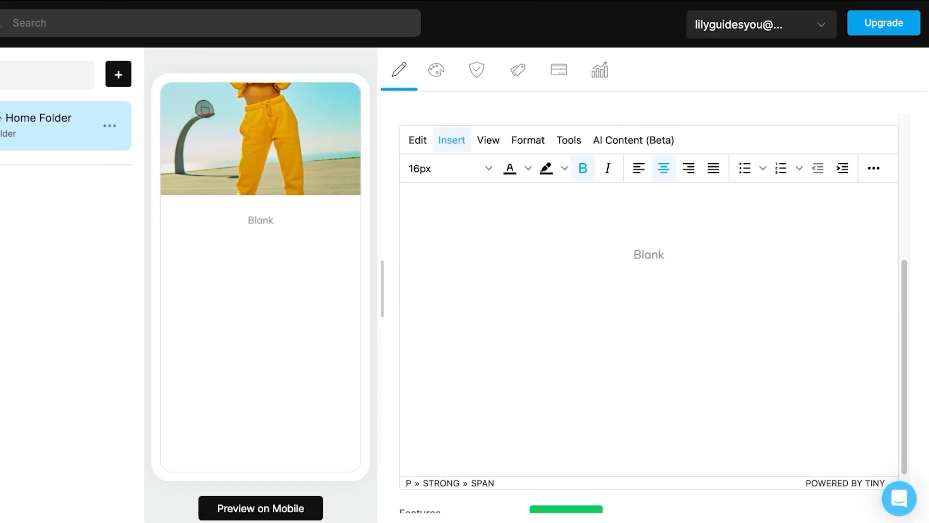
left_click(452, 140)
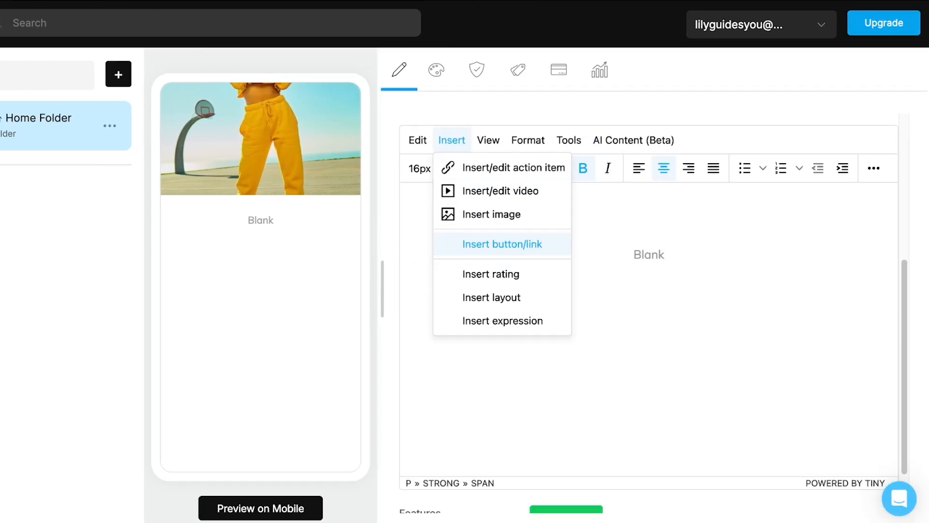
left_click(491, 297)
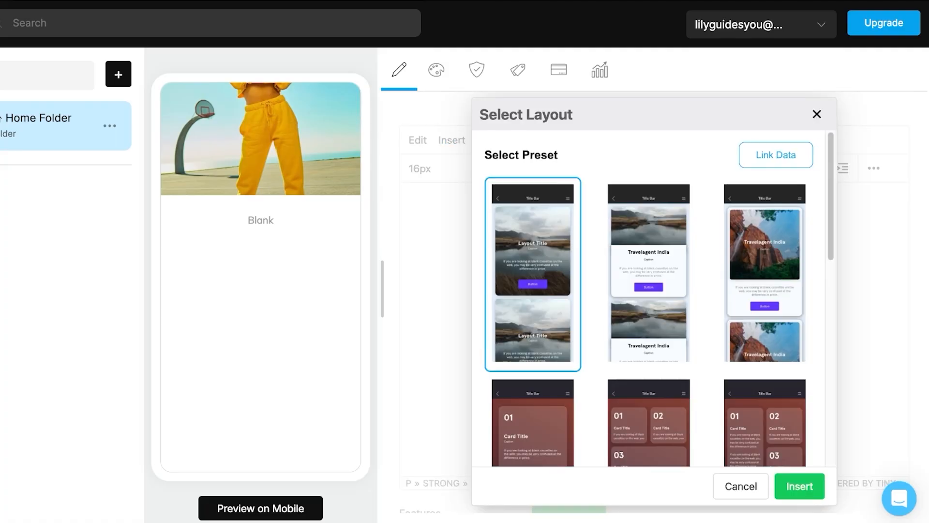
scroll(649, 310, "down", 10)
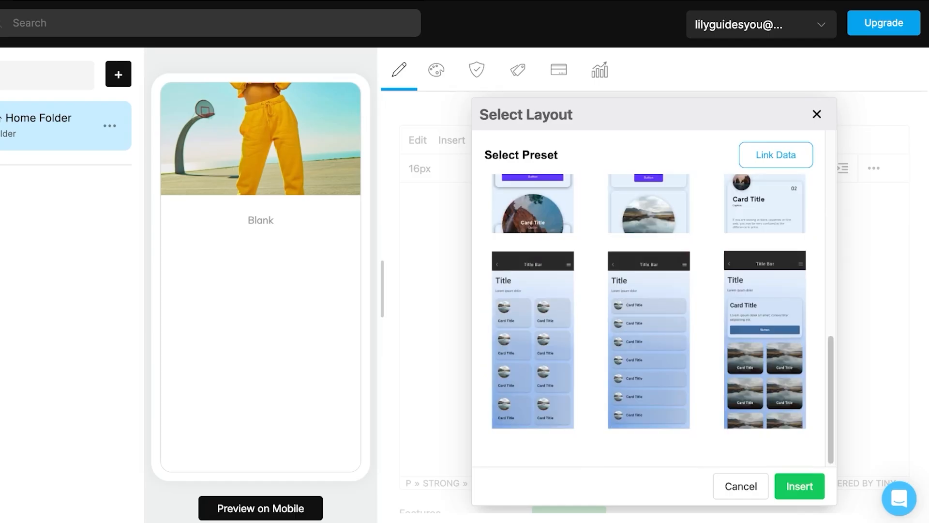
scroll(649, 310, "up", 4)
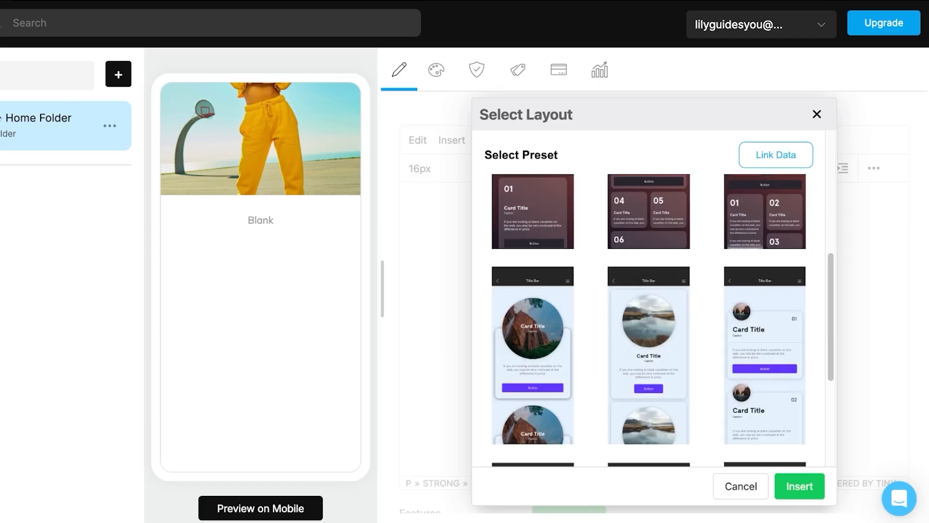
left_click(533, 356)
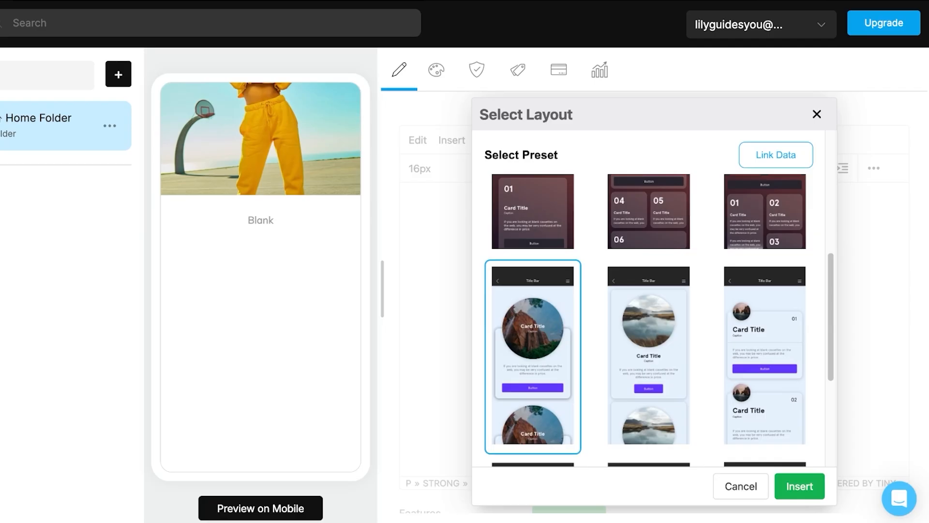
left_click(799, 486)
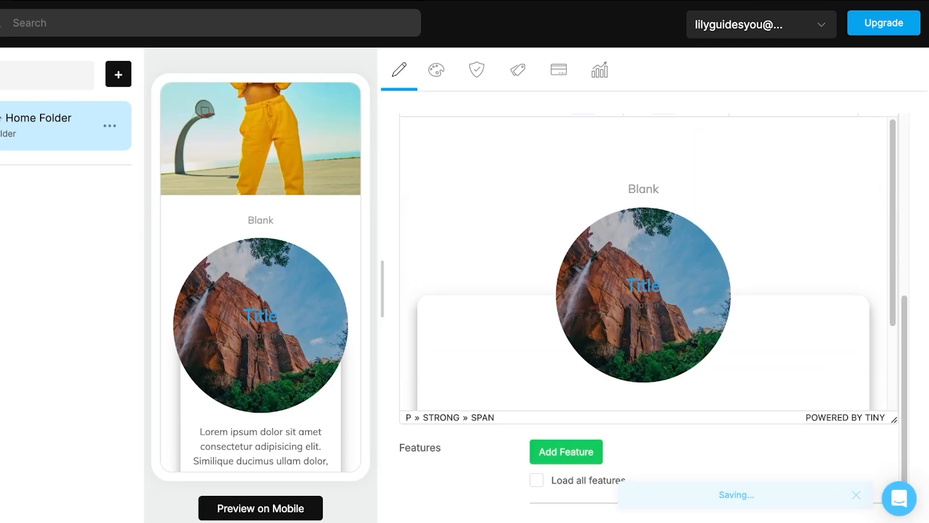
Step: Remove the carousel photo and change the Blank heading to SPENCER SALON
left_click(878, 323)
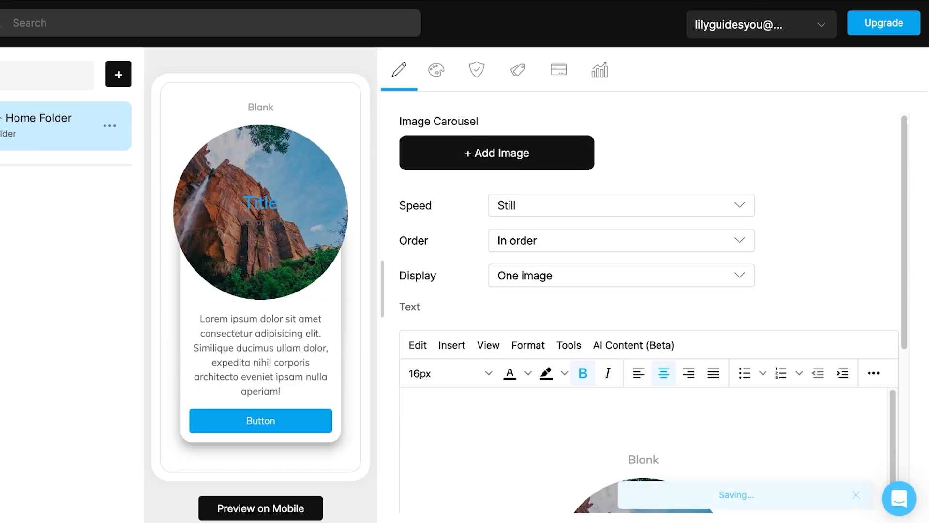
scroll(660, 203, "down", 6)
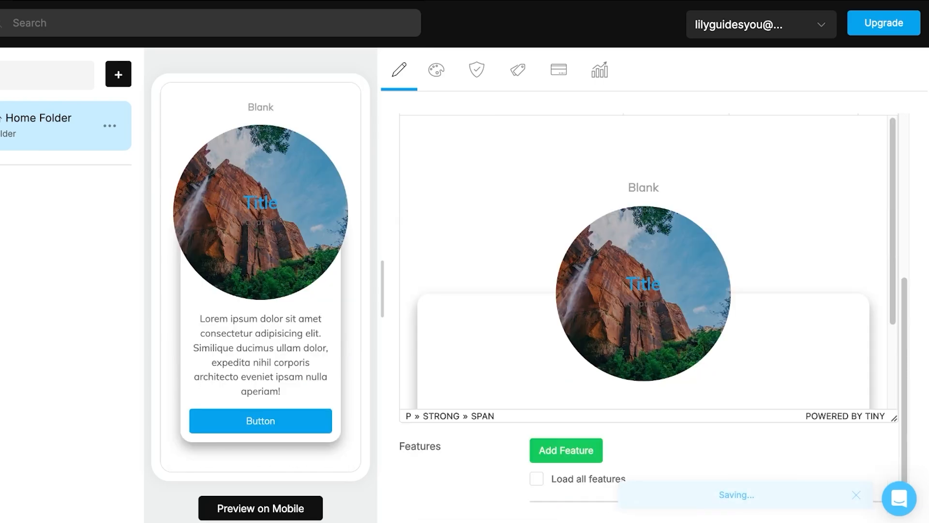
left_click(660, 191)
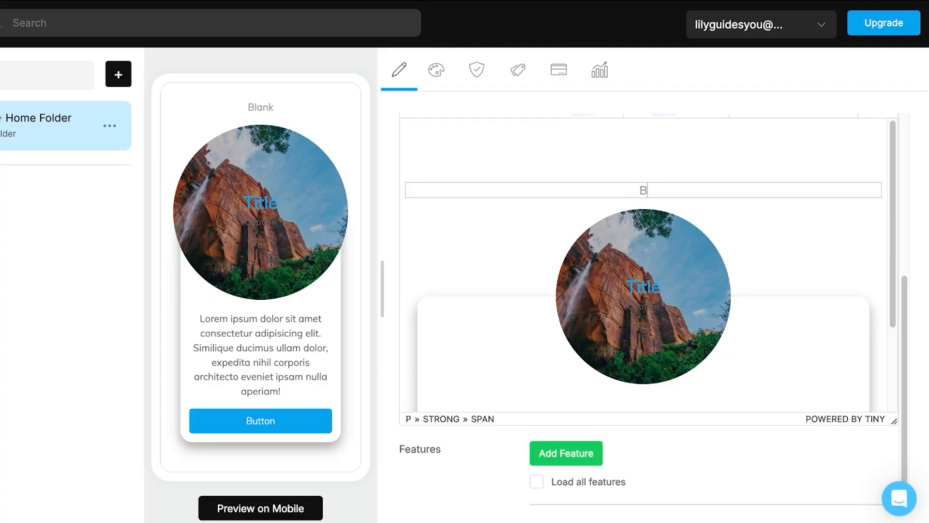
type("SPENC")
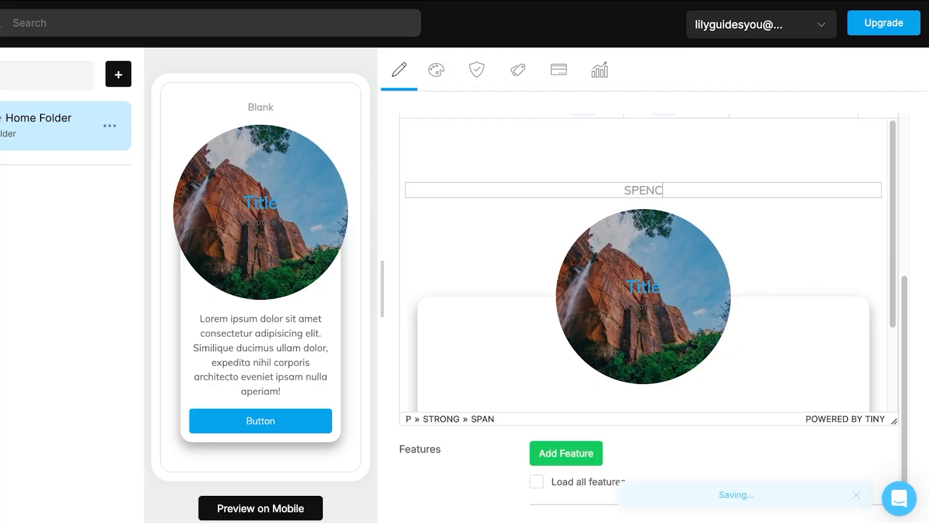
type("ER SALON")
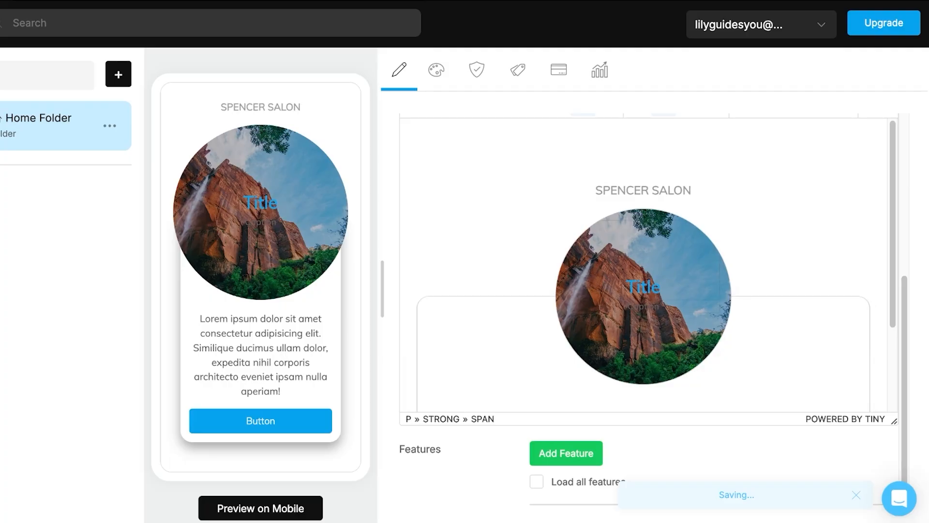
Step: Delete the card's Title and Caption text, then select the circular canyon photo
left_click(643, 306)
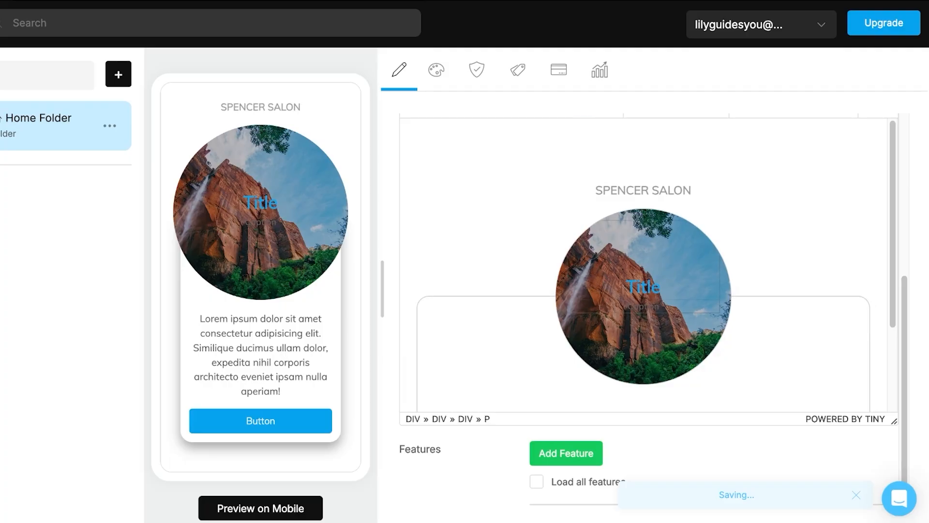
double_click(643, 287)
key("BackSpace")
double_click(644, 306)
key("BackSpace")
scroll(643, 306, "down", 1)
scroll(644, 307, "down", 1)
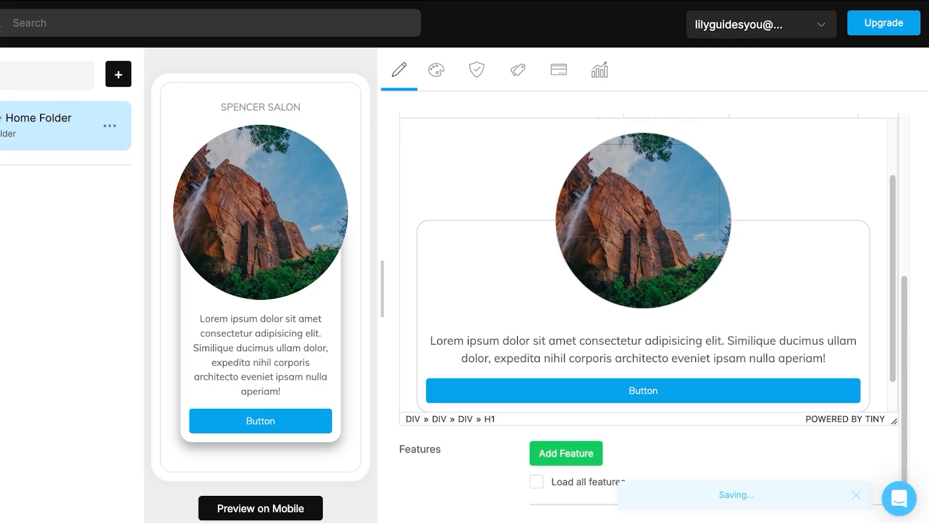
left_click(566, 341)
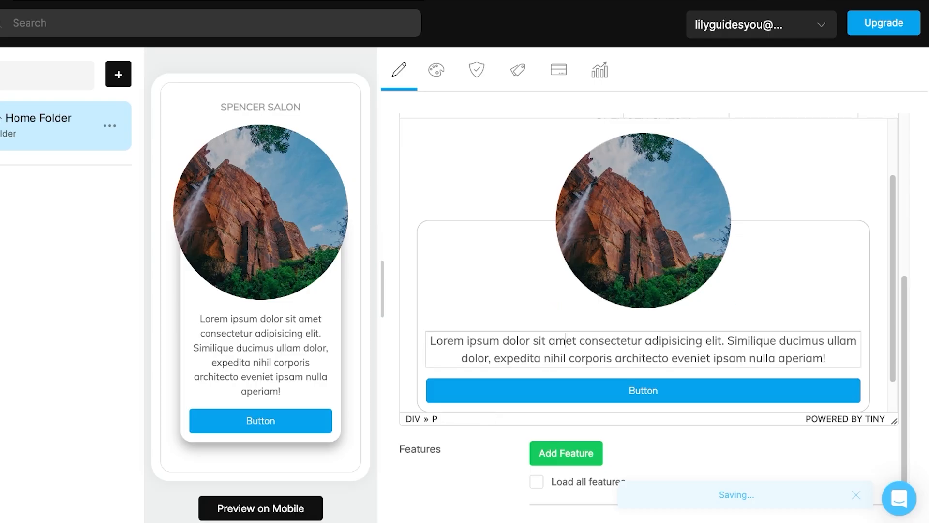
left_click(639, 233)
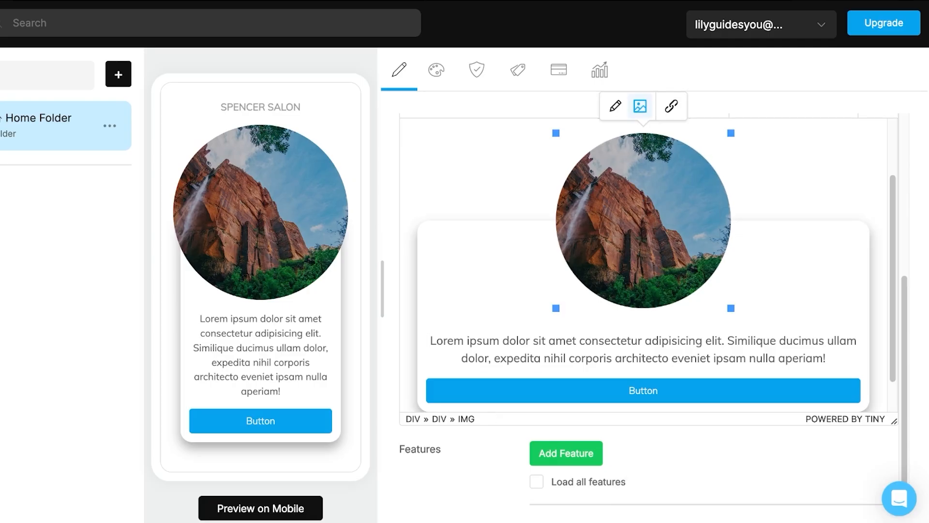
Step: Swap the card's canyon photo for the uploaded SPENCER logo from the media library
left_click(640, 106)
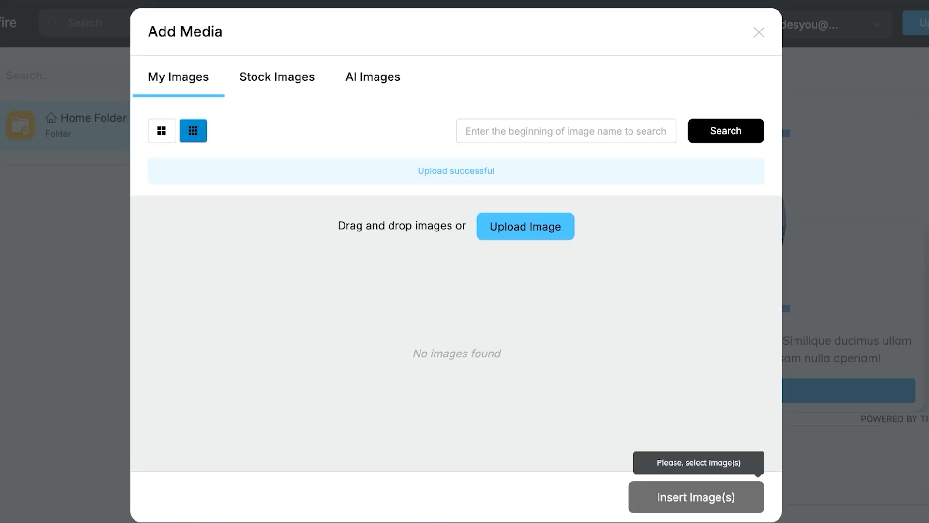
left_click(179, 266)
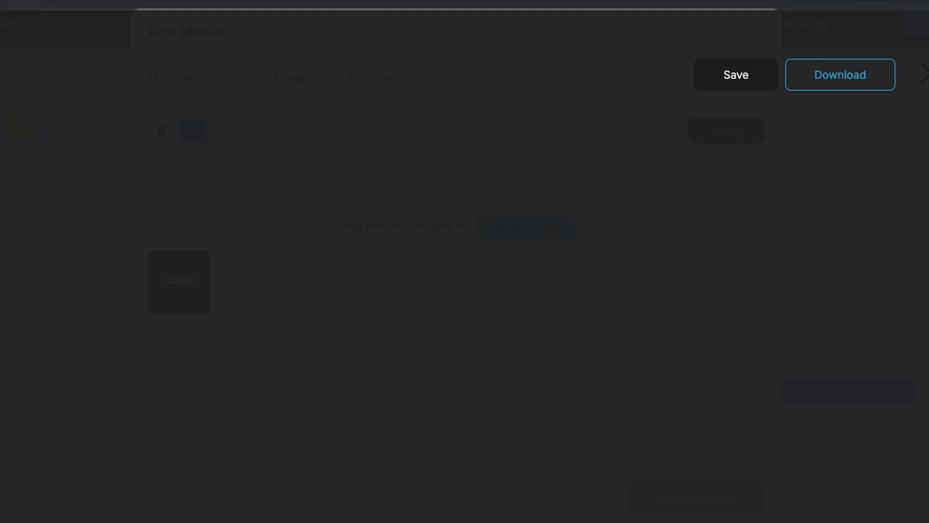
left_click(925, 73)
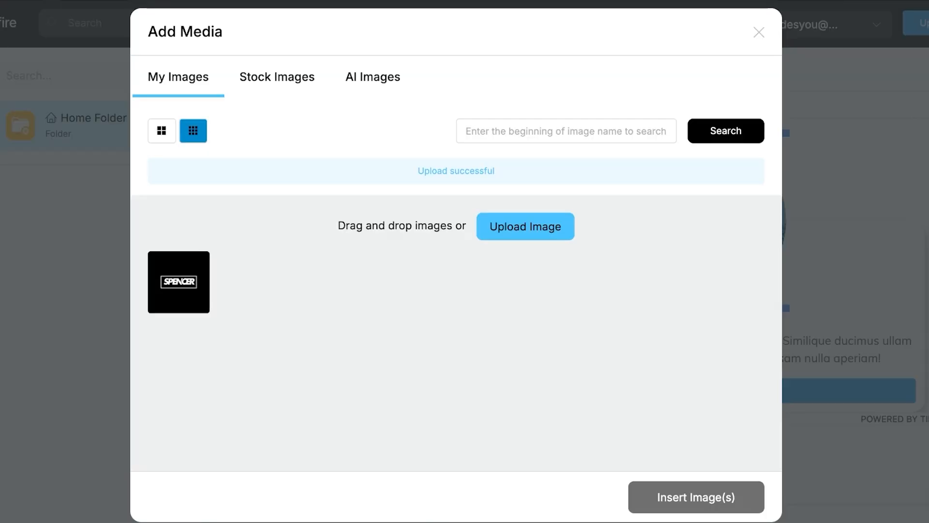
left_click(179, 282)
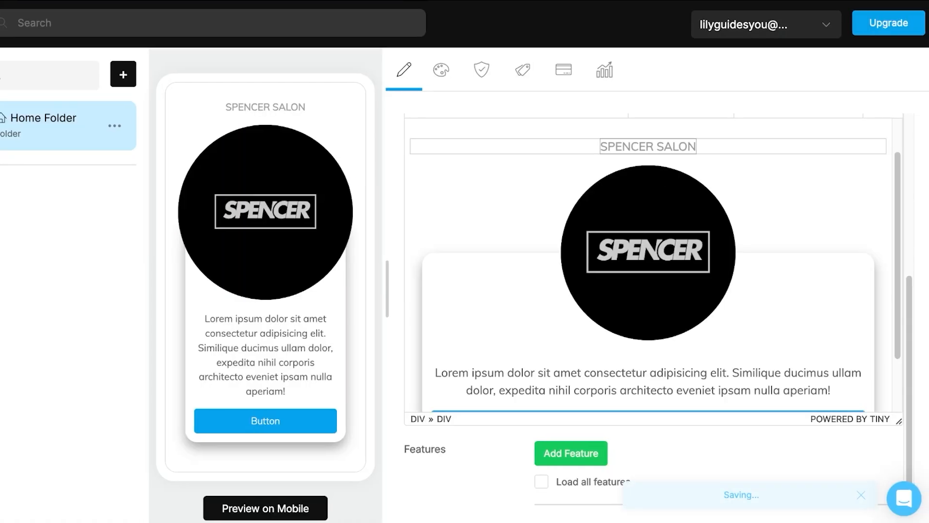
Step: Replace the Lorem ipsum paragraph with 'Handle all of your salon needs in our app, get exclusice deals and happy hours!'
scroll(649, 290, "down", 2)
left_click_drag(832, 320, 434, 303)
key("BackSpace")
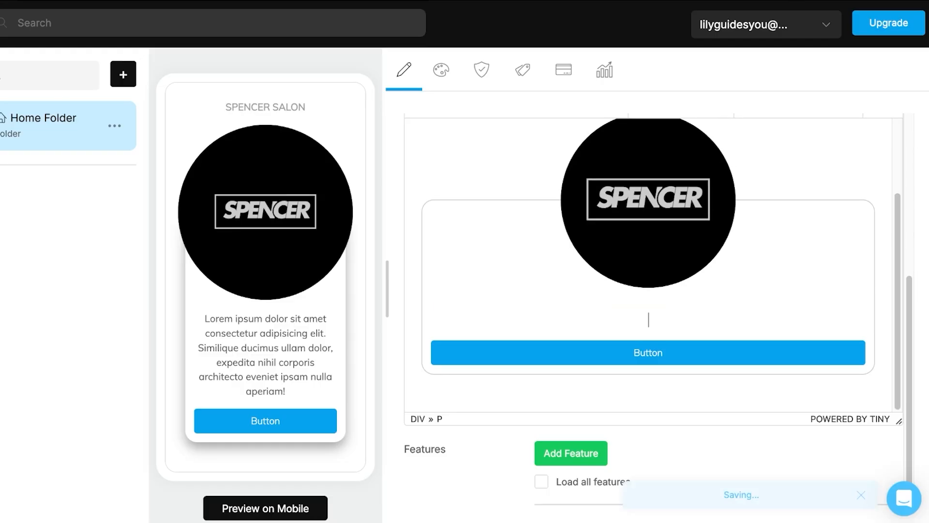
type("Handle all of your")
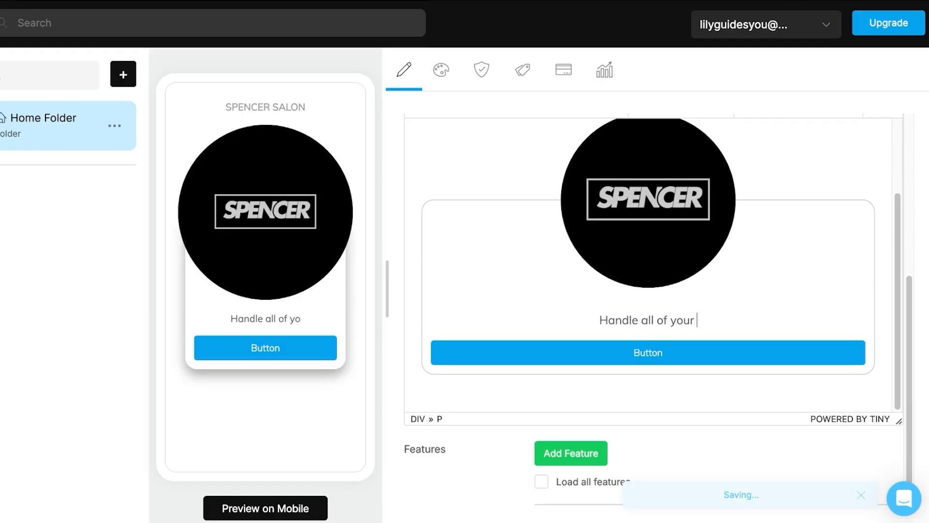
type(" salon ")
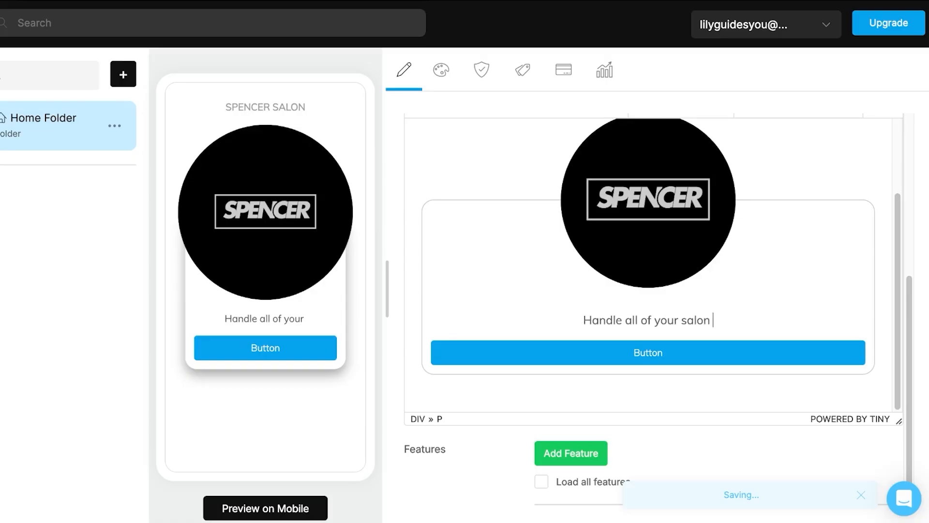
type("needs in our app, get excl")
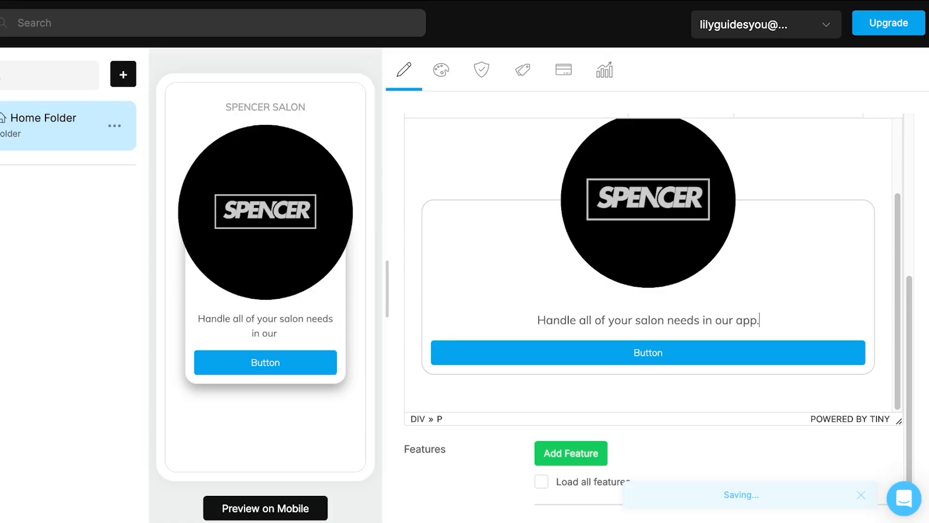
type("usice deal")
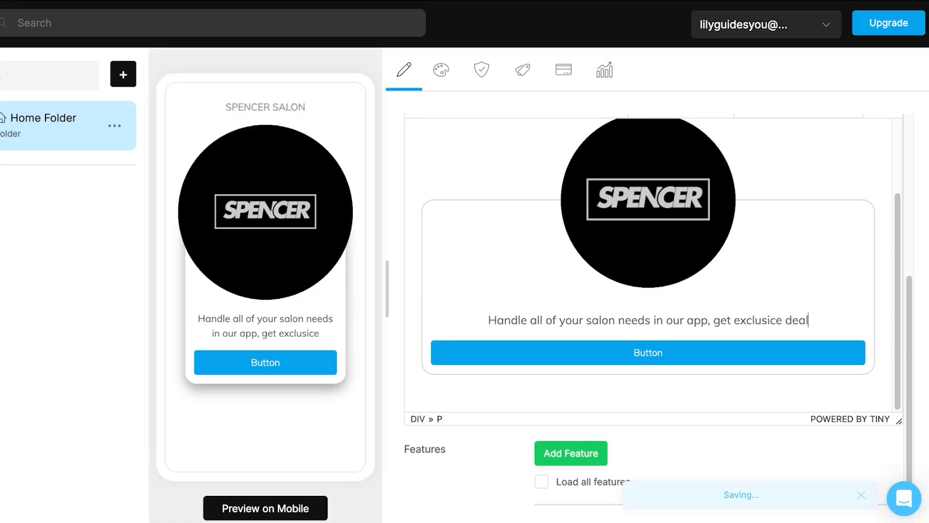
type("s and happy hours!")
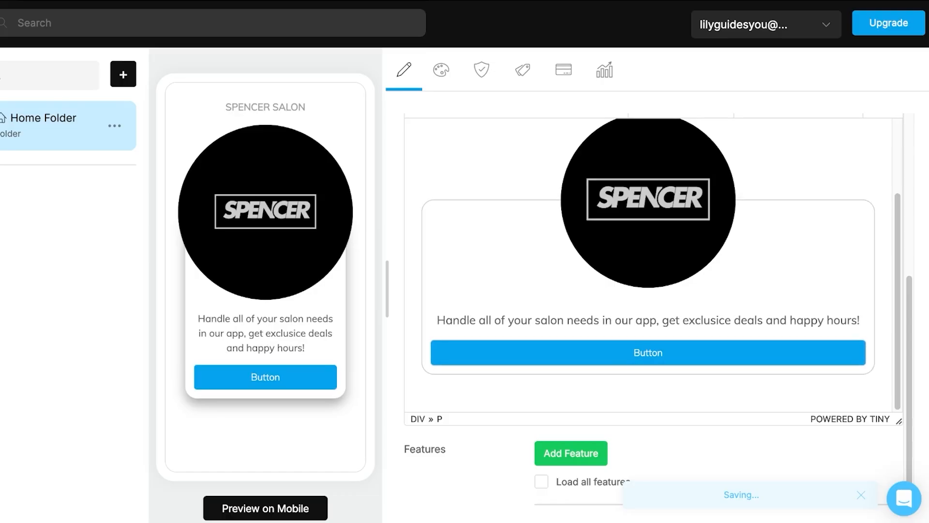
left_click(658, 349)
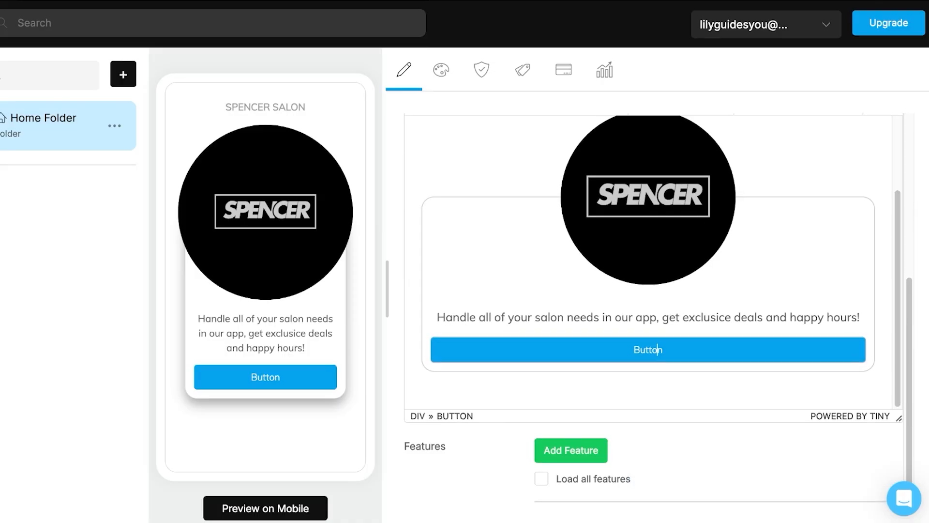
Step: Dismiss the plugin picker, reposition the caret in the card text, and enable loading all features
left_click(572, 450)
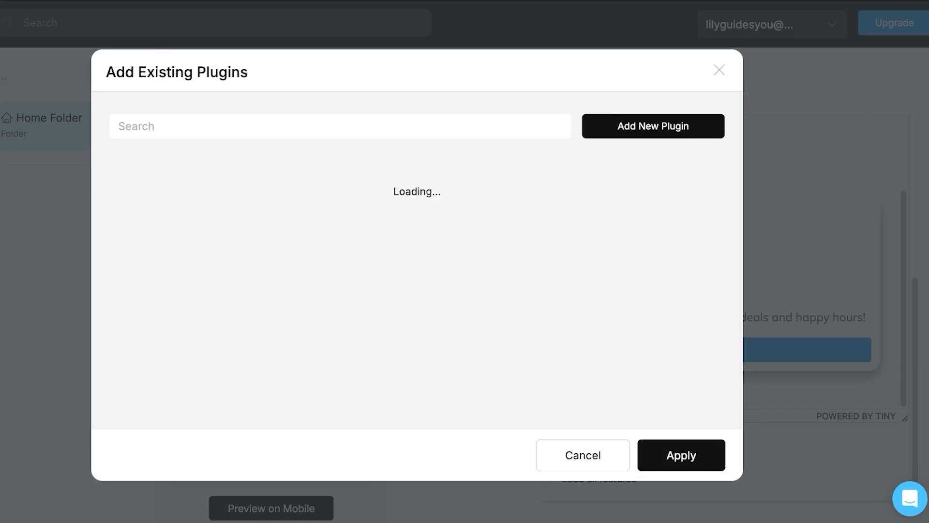
left_click(583, 455)
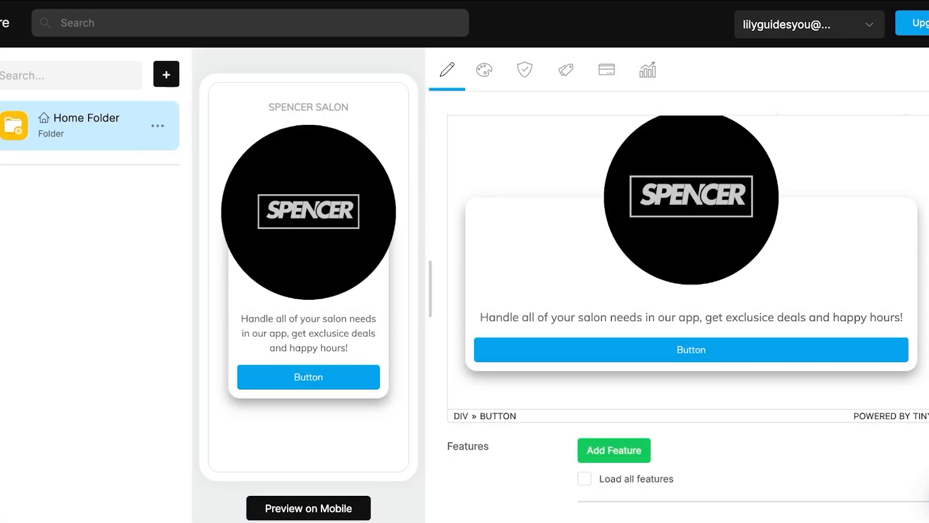
left_click(681, 350)
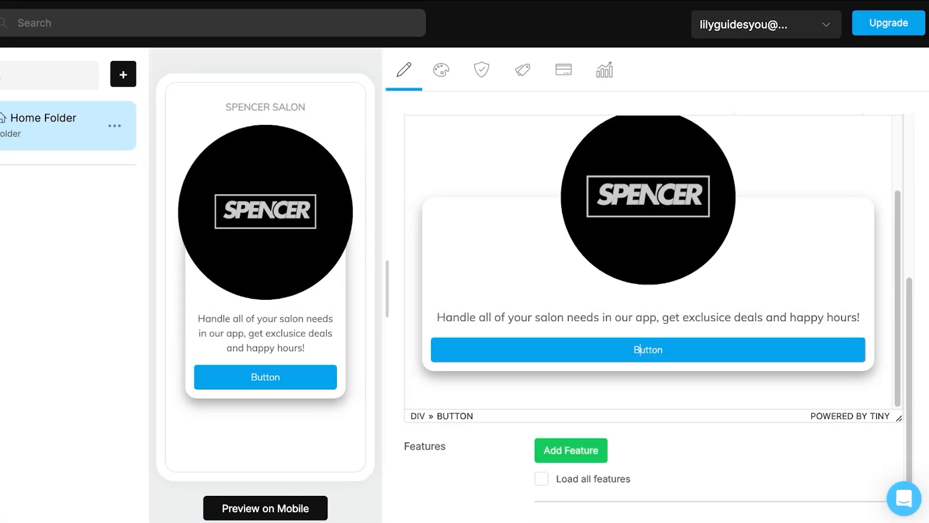
left_click(649, 389)
scroll(649, 310, "up", 2)
scroll(648, 309, "down", 2)
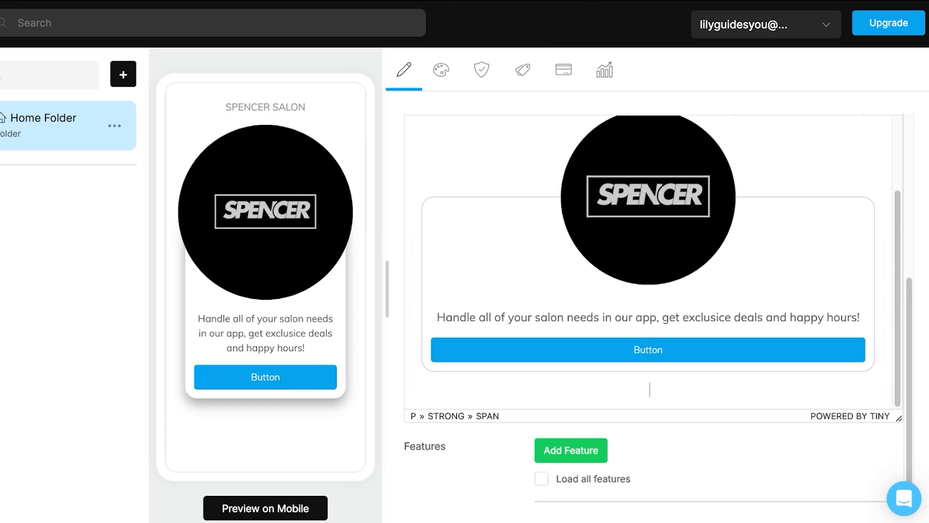
left_click(437, 317)
scroll(649, 262, "up", 2)
left_click(697, 187)
scroll(648, 262, "down", 2)
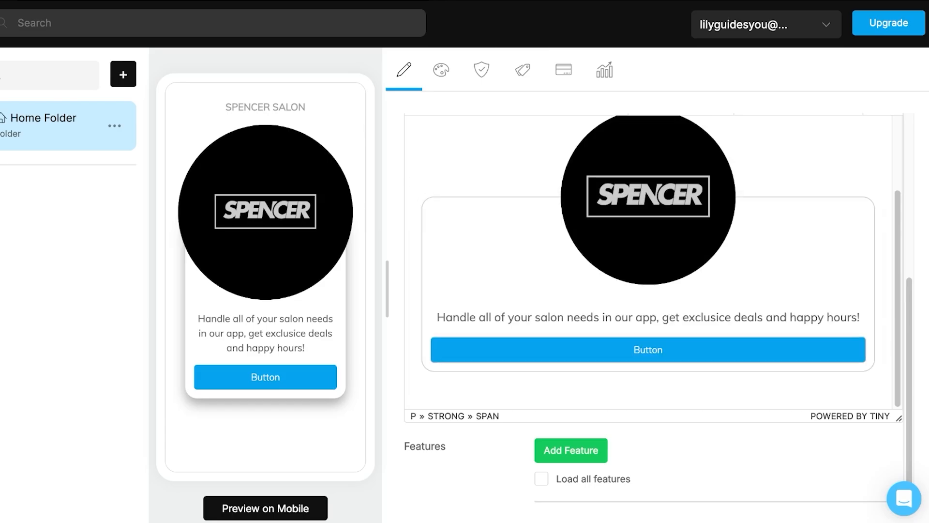
left_click(541, 479)
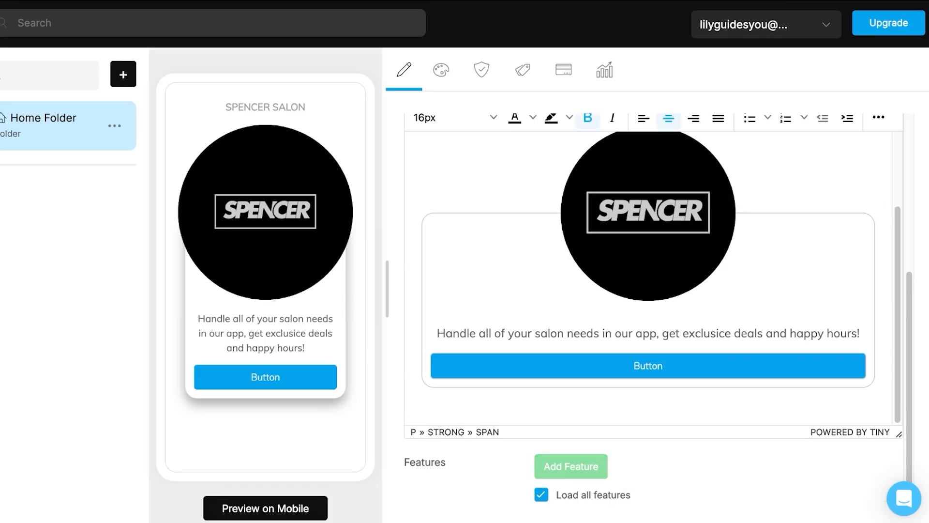
Step: Delete the card's button so the promo ends with 'happy hours!', adding blank lines below
left_click(649, 366)
key("BackSpace")
key("BackSpace")
key("BackSpace")
key("BackSpace")
key("BackSpace")
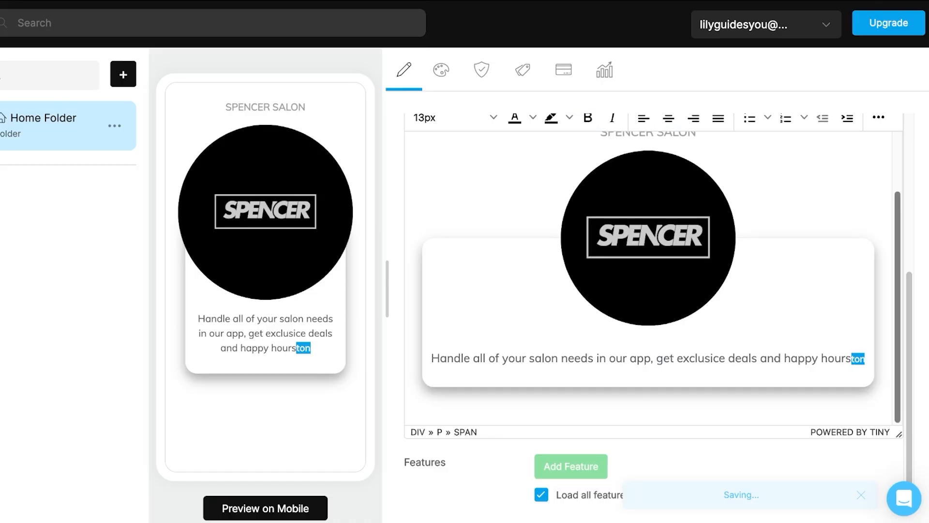
key("BackSpace")
type("!")
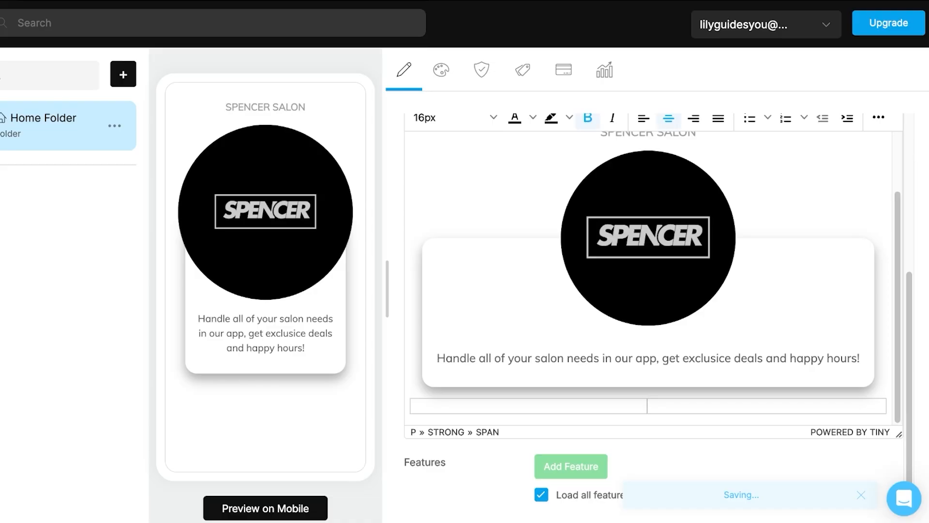
key("Return")
key("Return")
key("Return")
key("Return")
key("Return")
key("Return")
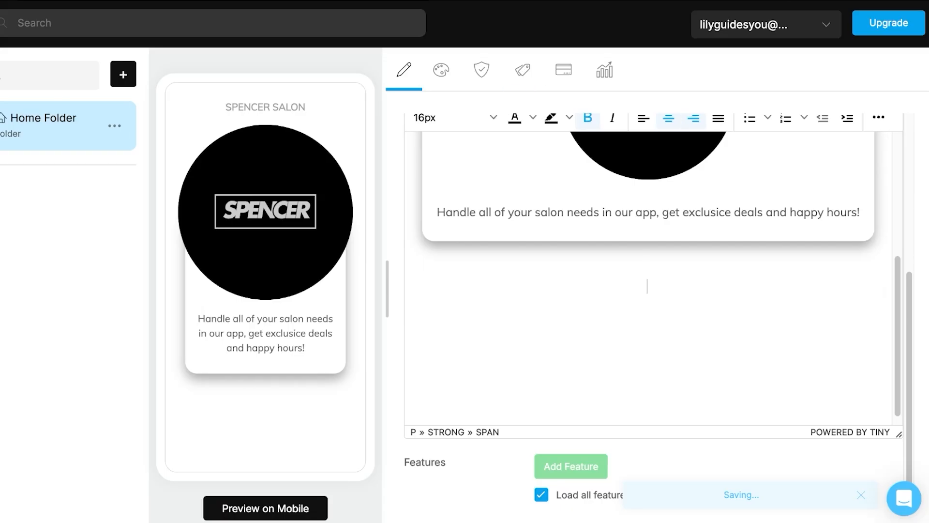
left_click(879, 117)
scroll(648, 290, "down", 5)
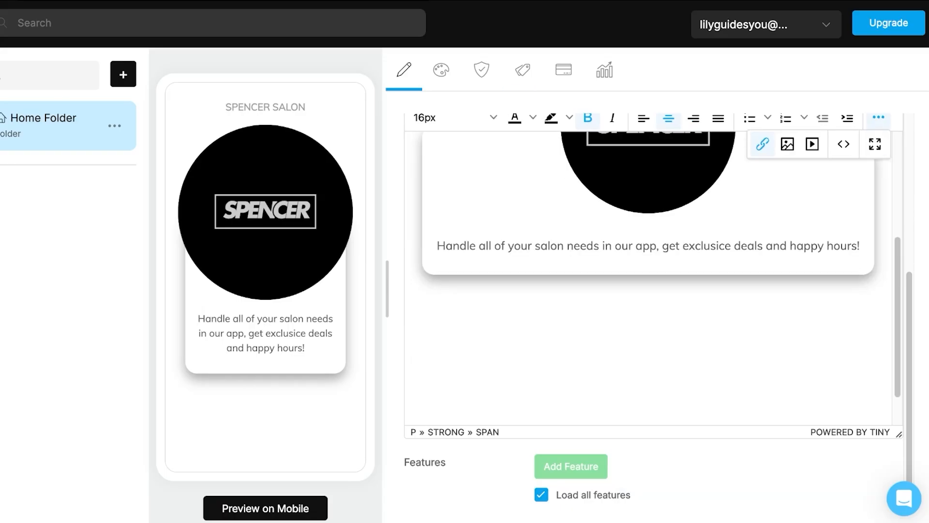
left_click(648, 301)
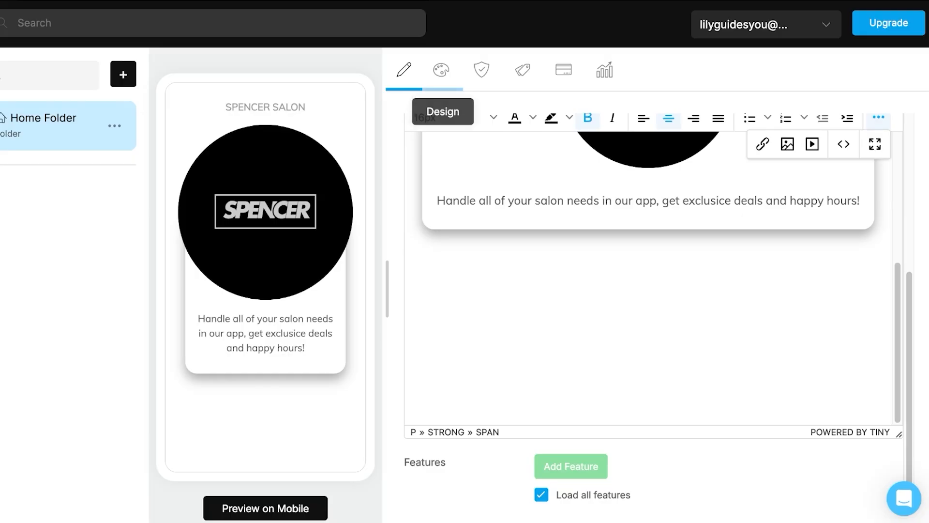
Step: Check the Design tab's Background Image and Layout, return to Content, and view Buildfire pricing
left_click(441, 70)
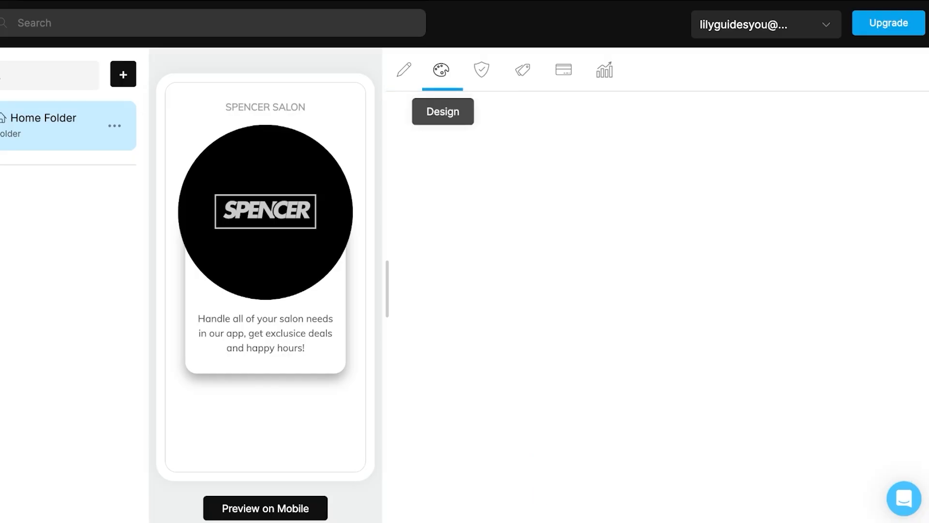
scroll(648, 300, "down", 10)
scroll(649, 300, "up", 10)
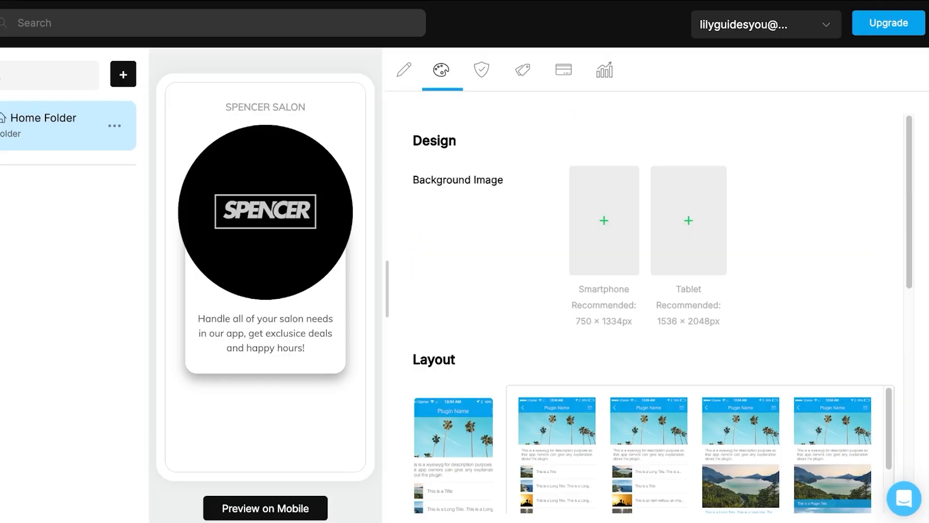
left_click(404, 70)
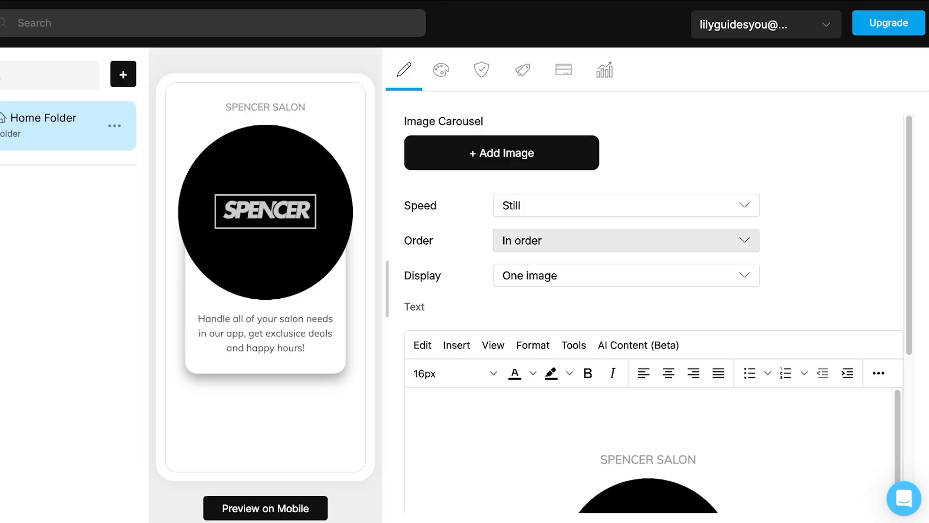
scroll(624, 276, "down", 8)
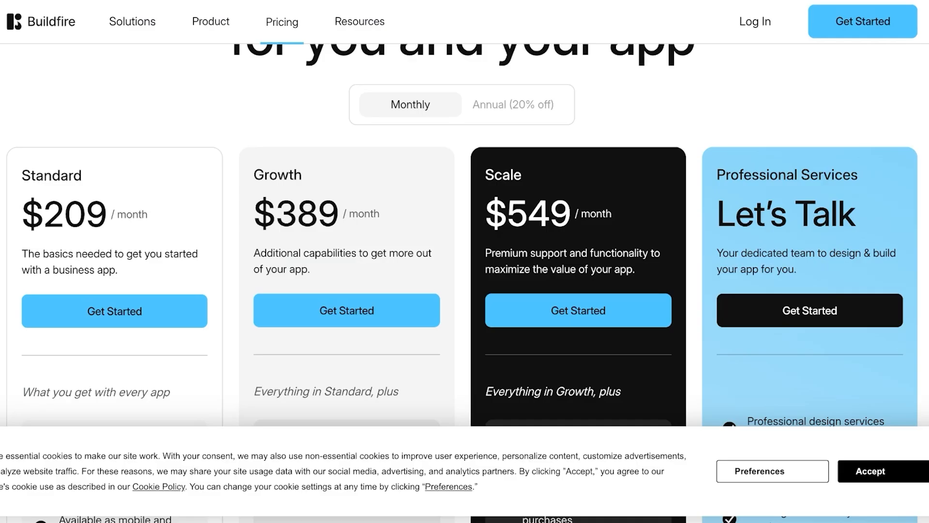
Step: Scroll through the pricing page's Core Features, Plugins and Usage sections for each plan
scroll(465, 271, "up", 3)
scroll(465, 272, "down", 7)
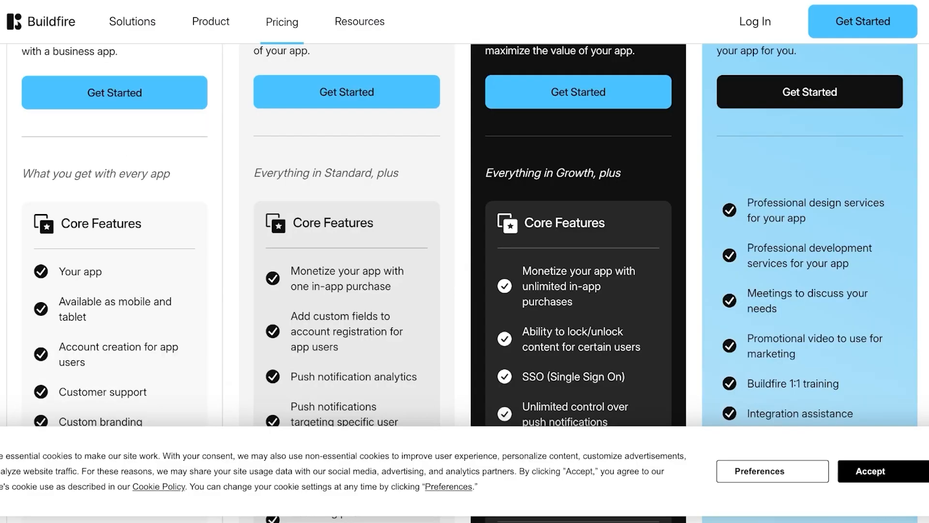
scroll(465, 271, "up", 4)
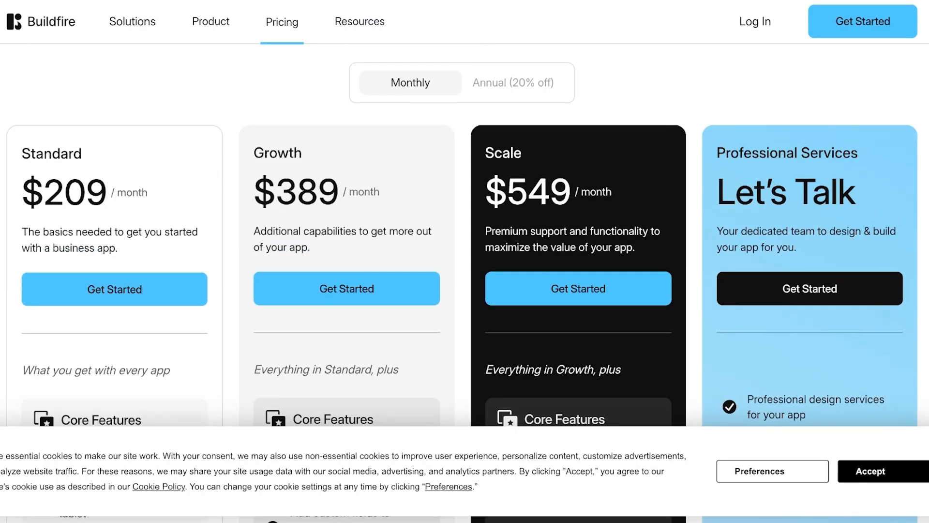
scroll(347, 308, "down", 3)
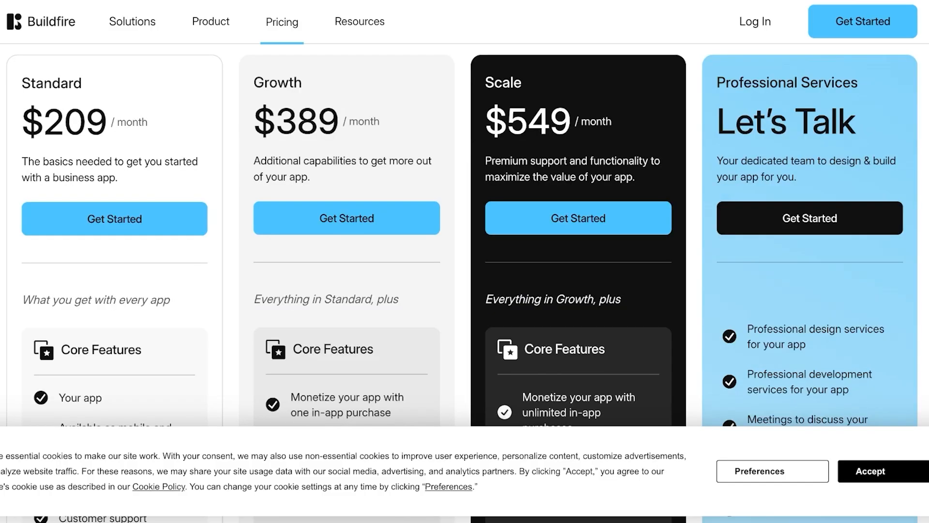
scroll(347, 308, "up", 4)
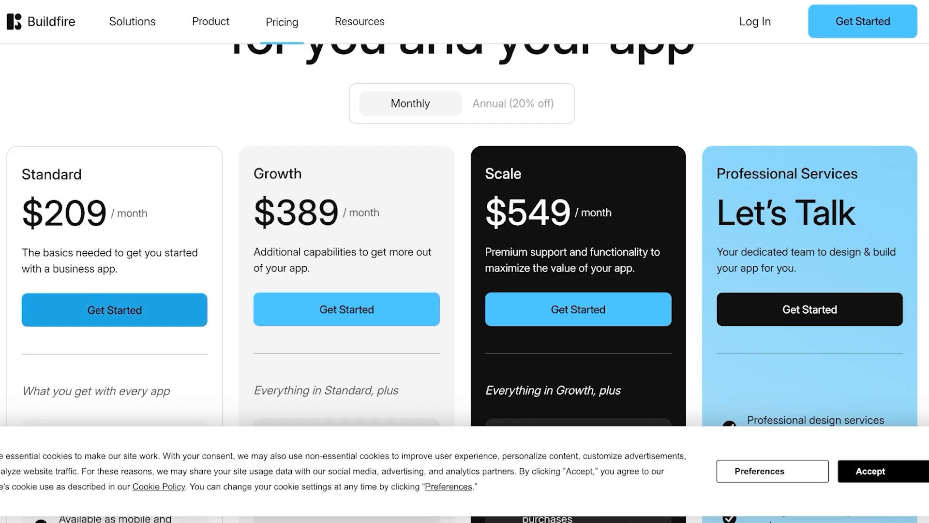
scroll(115, 310, "down", 1)
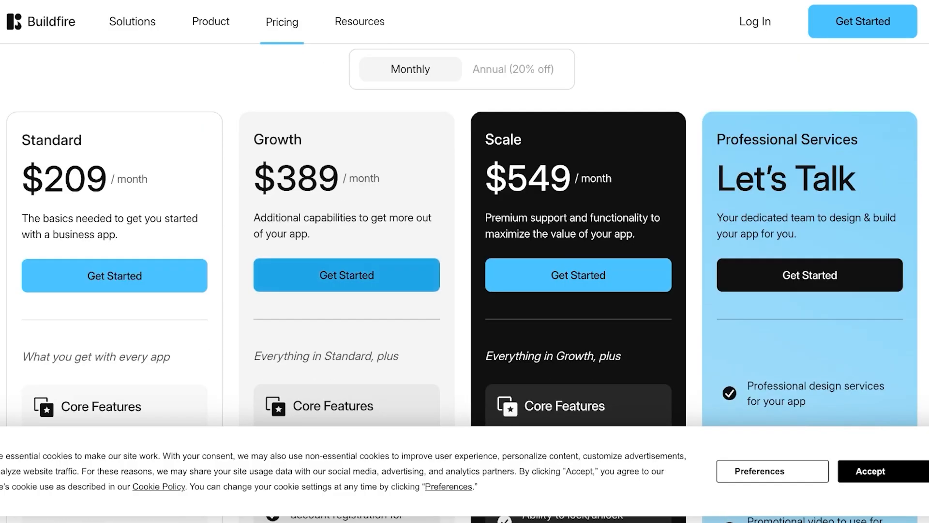
scroll(346, 275, "down", 4)
scroll(463, 290, "down", 2)
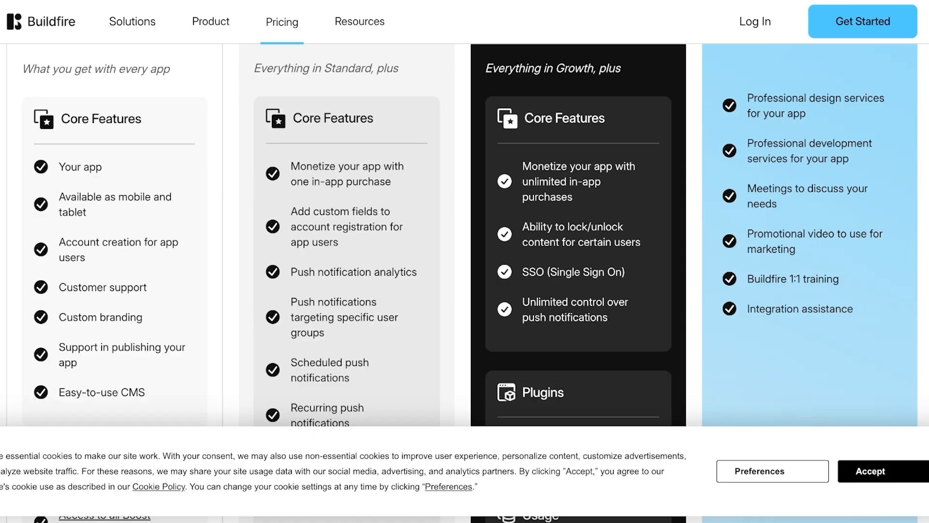
scroll(465, 233, "down", 6)
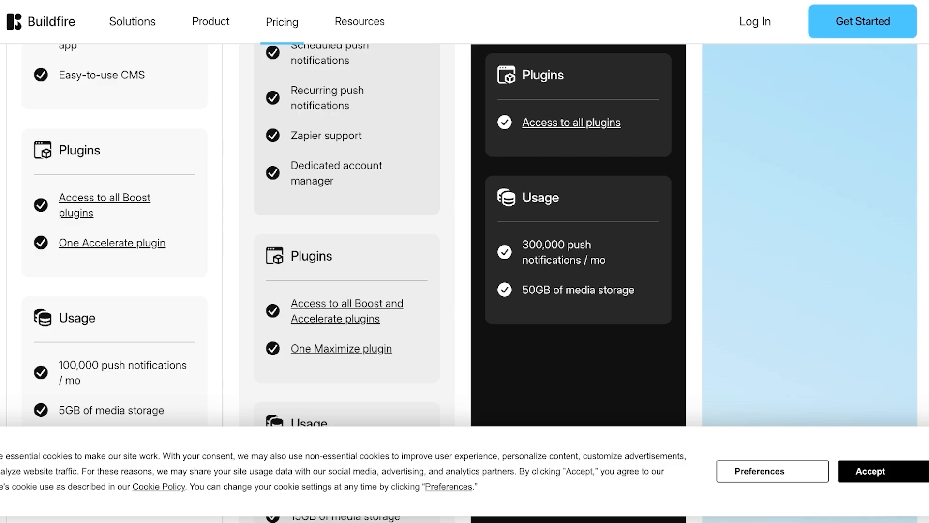
scroll(465, 232, "down", 3)
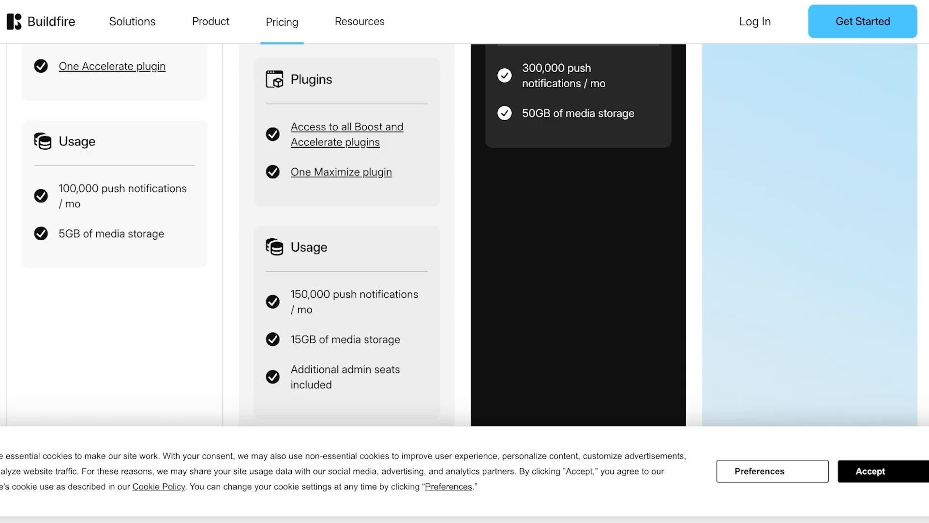
scroll(464, 232, "up", 9)
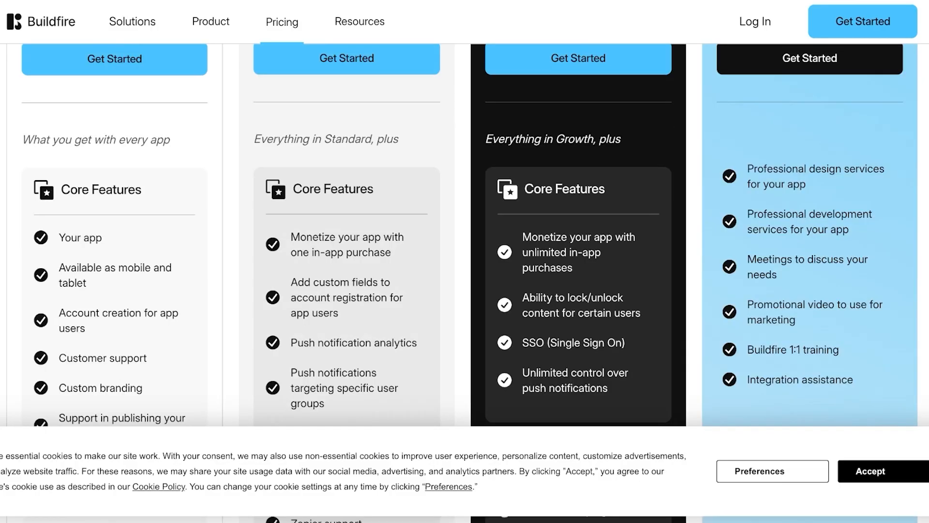
scroll(465, 232, "up", 8)
scroll(465, 232, "down", 3)
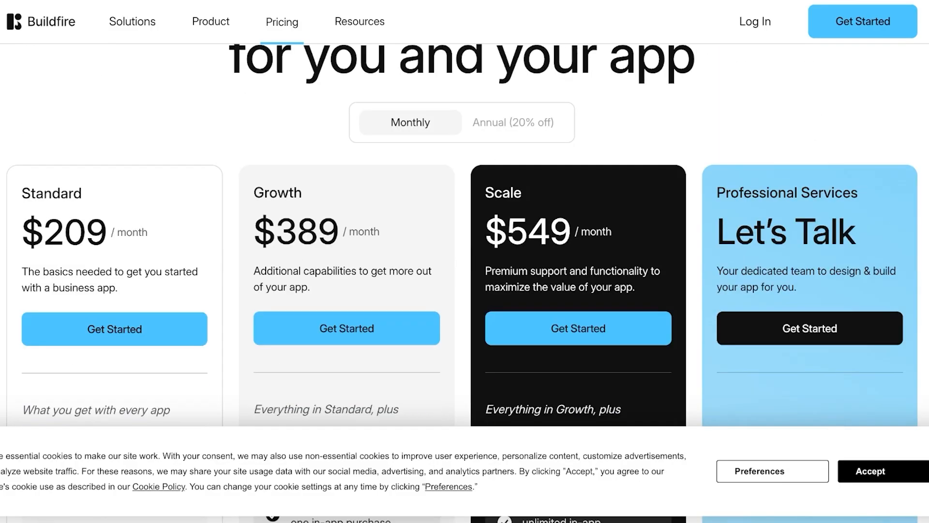
scroll(465, 232, "down", 5)
scroll(465, 232, "up", 4)
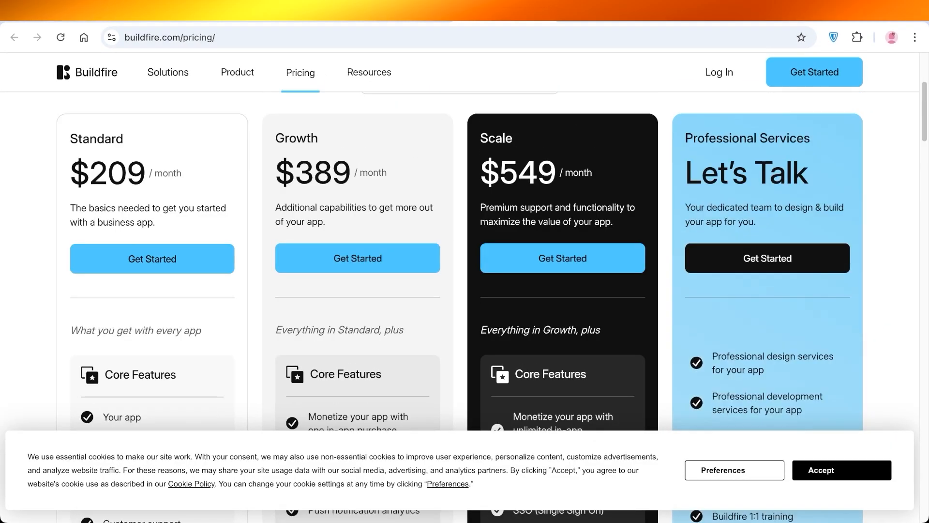
scroll(464, 262, "down", 10)
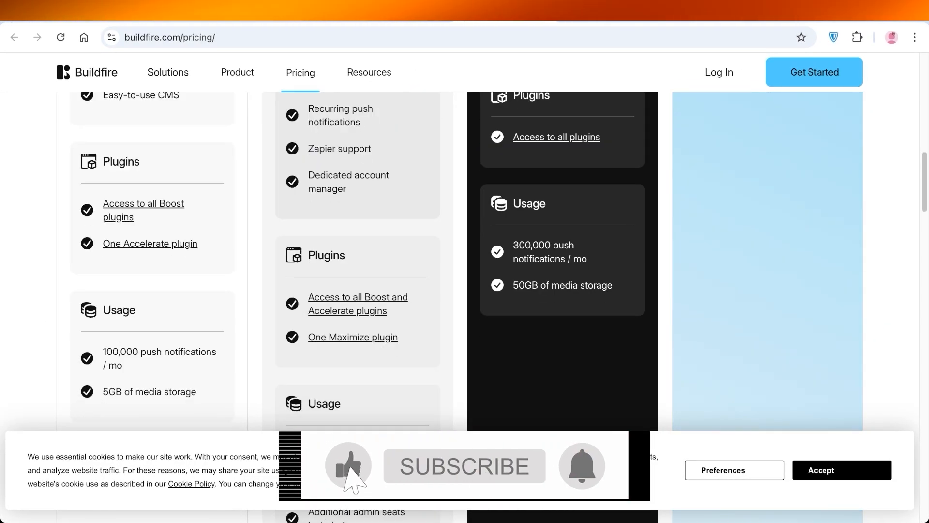
scroll(465, 262, "up", 5)
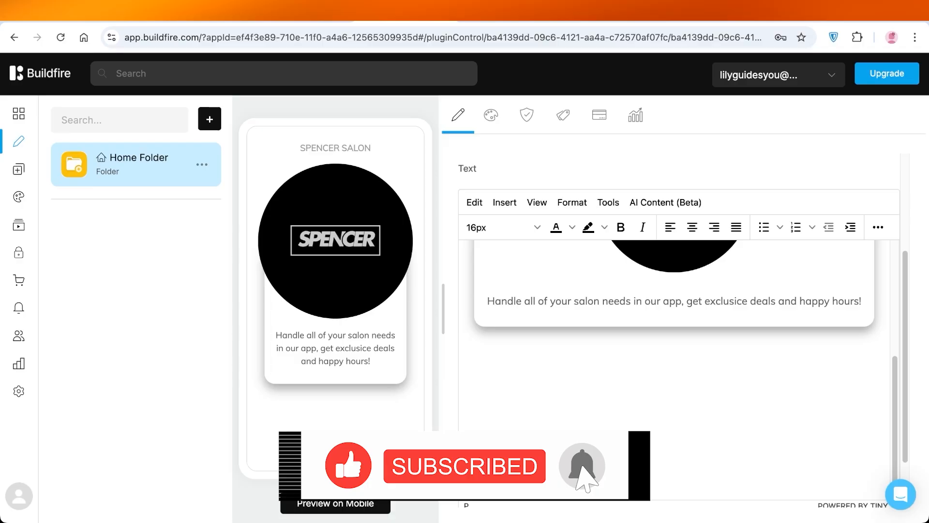